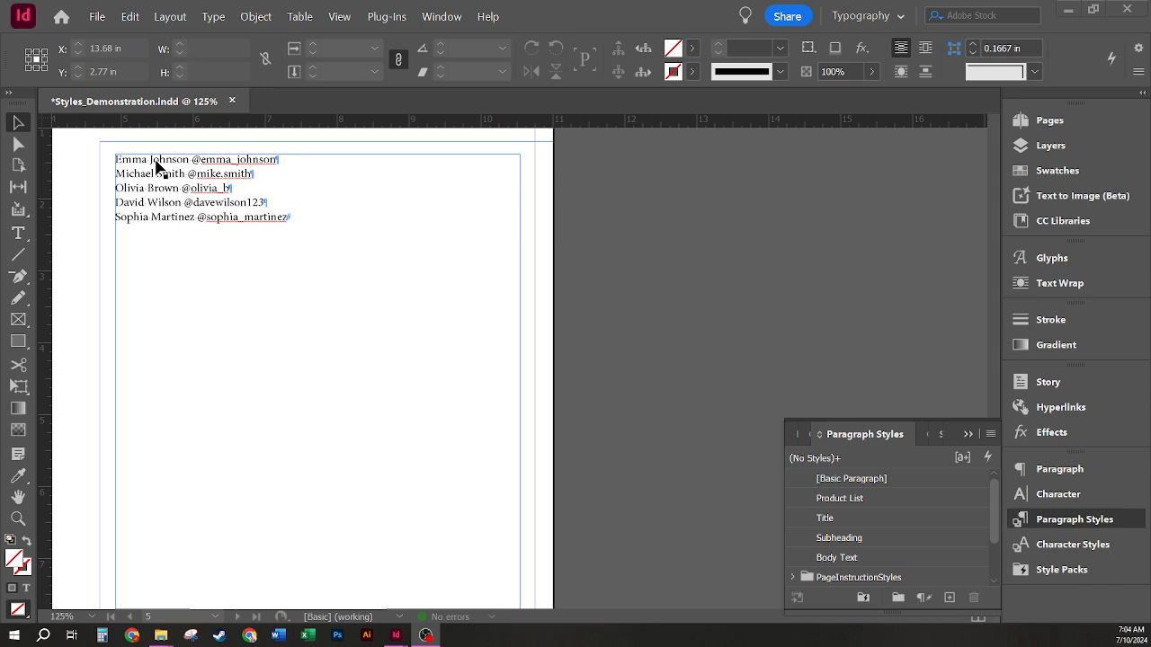
# Step: Set the font of the whole first name-and-handle line to Athelas Regular, chosen from the active serif Adobe fonts
pyautogui.doubleClick(157, 165)
pyautogui.tripleClick(159, 164)
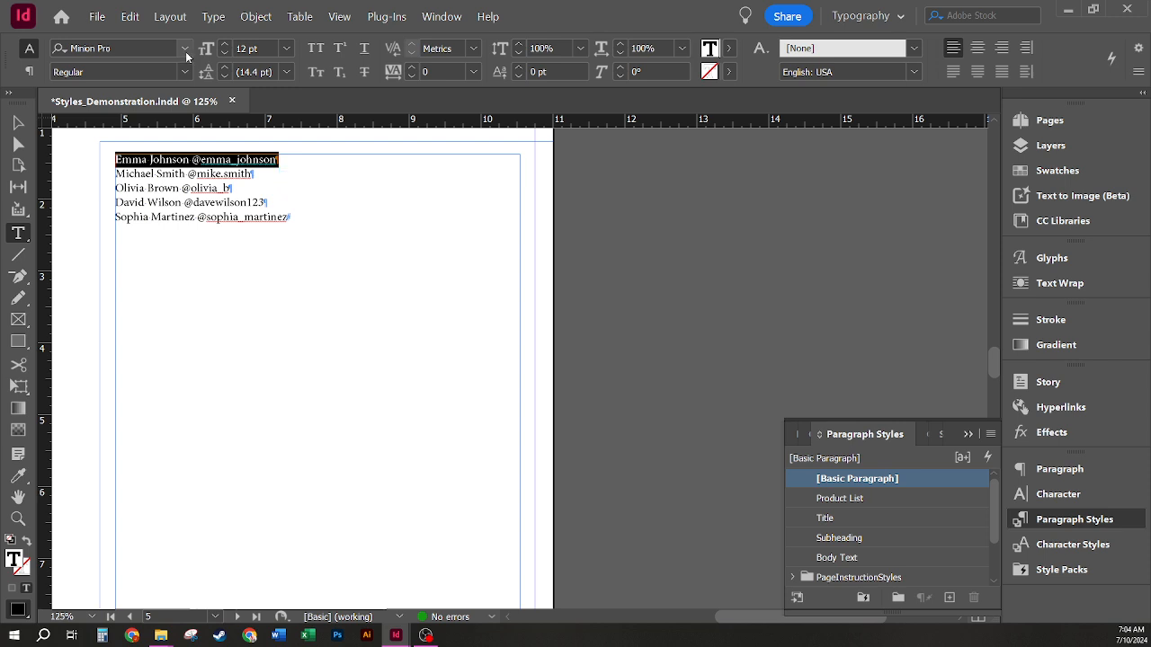
pyautogui.click(186, 50)
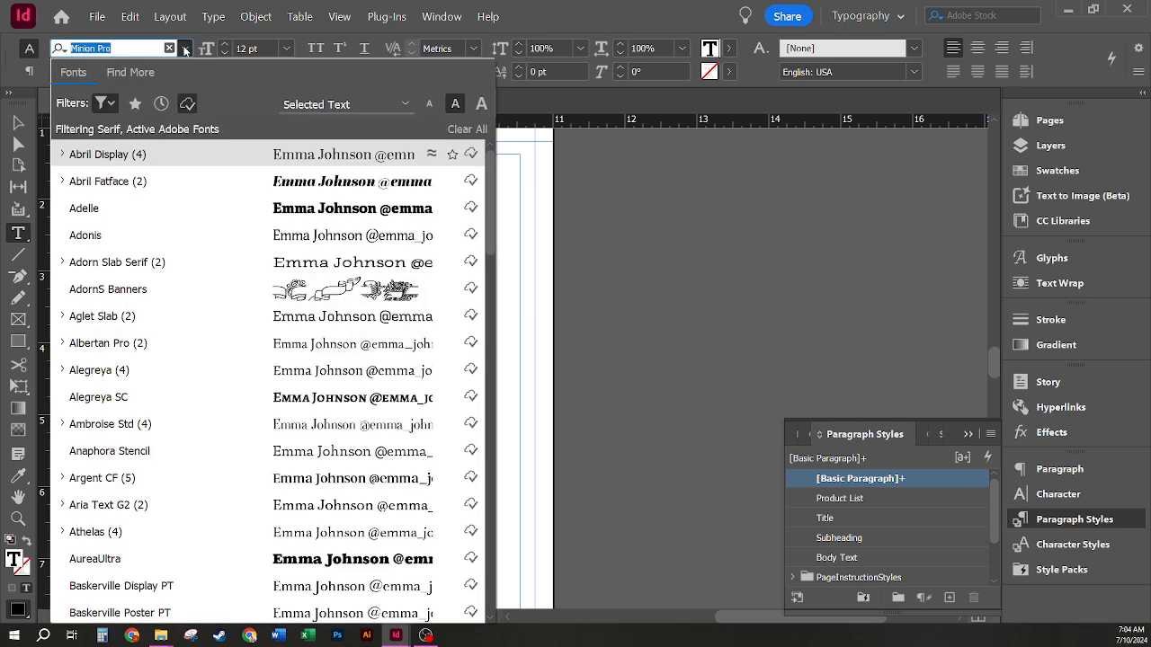
pyautogui.click(105, 104)
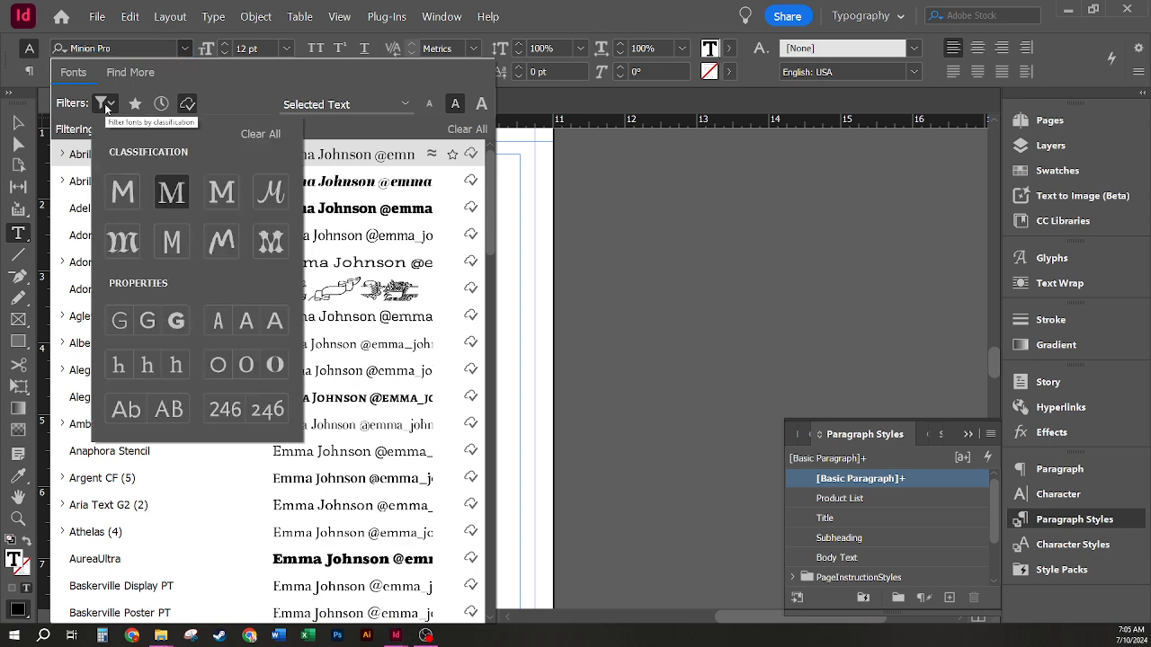
pyautogui.click(167, 199)
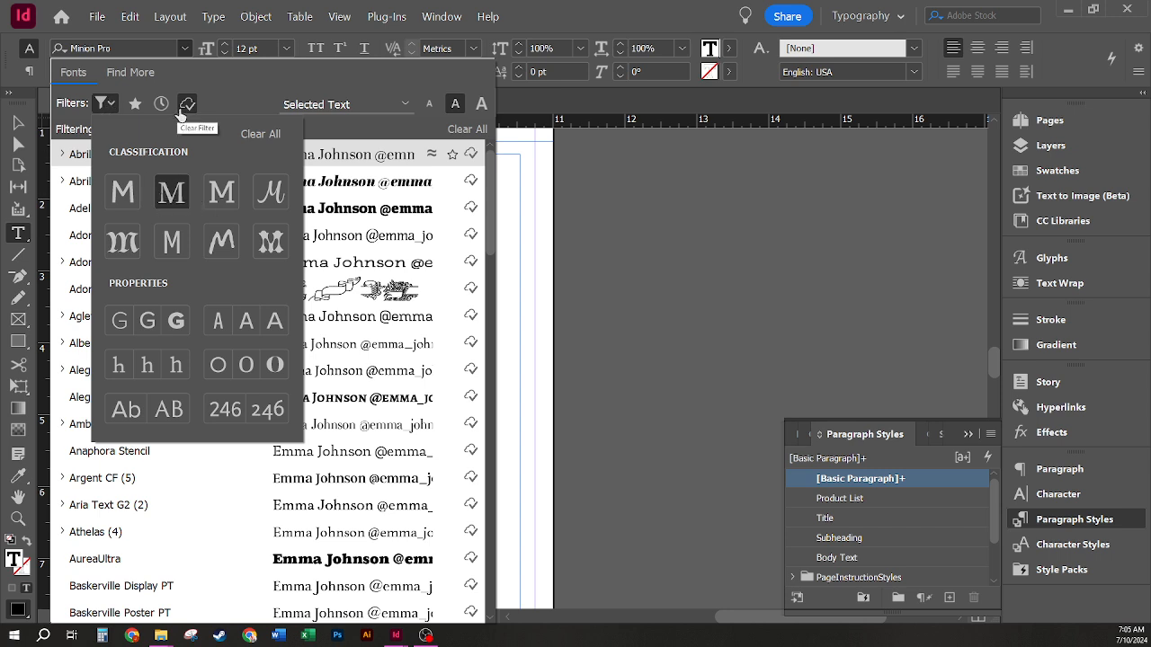
pyautogui.click(221, 69)
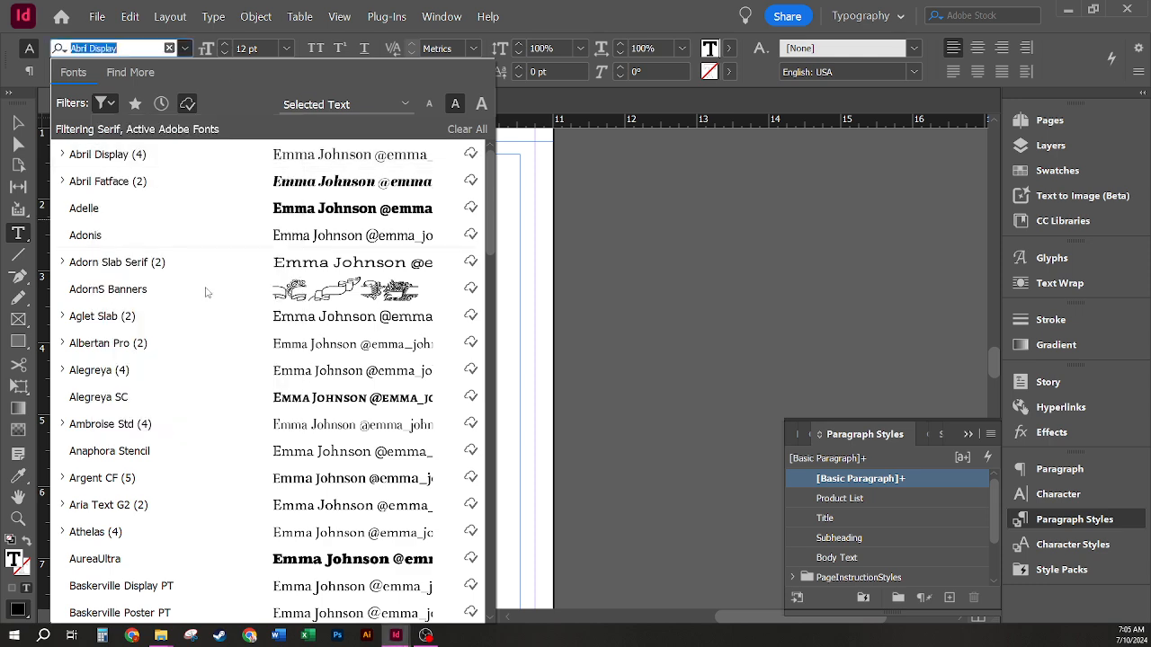
pyautogui.click(81, 539)
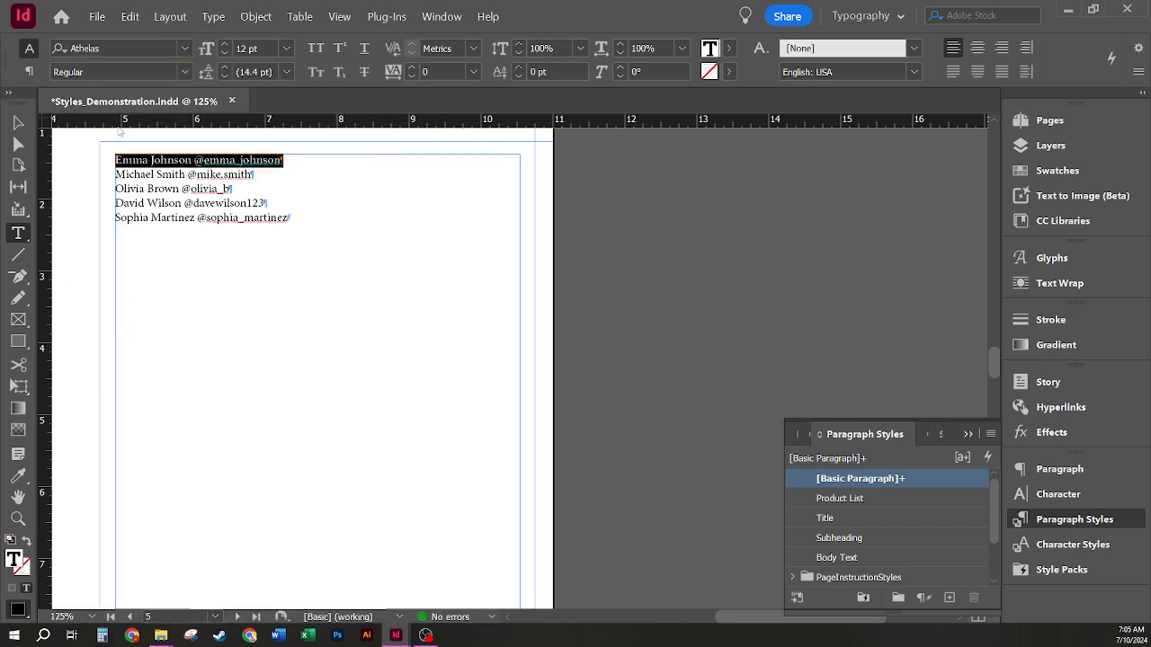
pyautogui.click(184, 72)
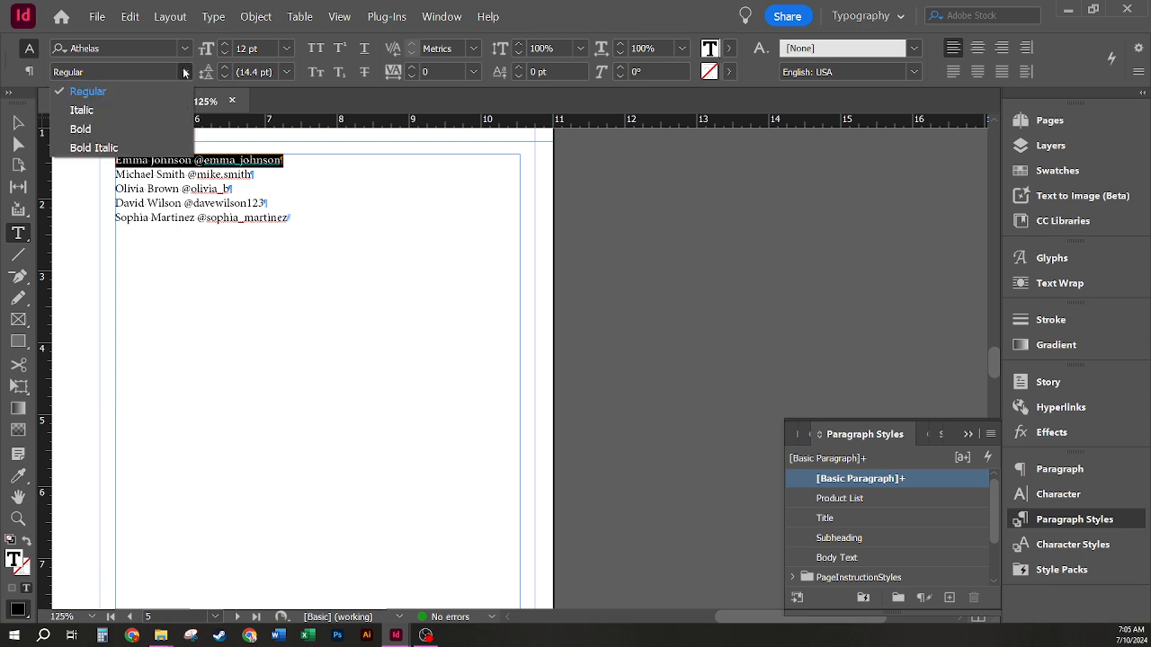
pyautogui.click(88, 92)
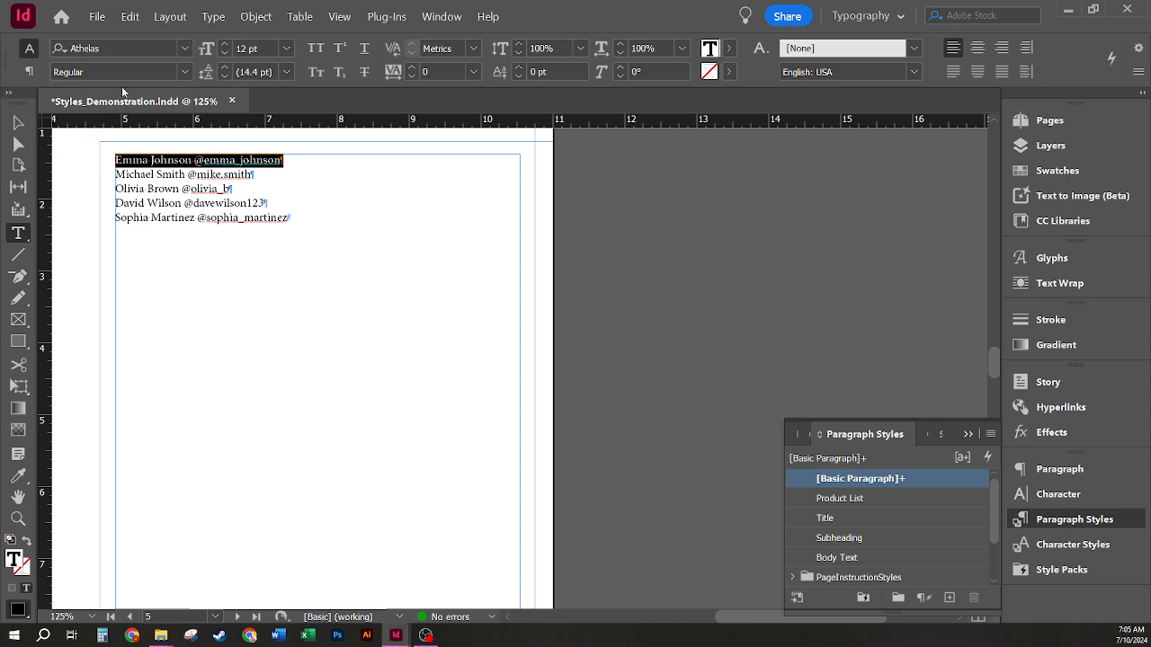
# Step: Set the first line's font size to 15 pt and its leading to 20 pt
pyautogui.click(264, 52)
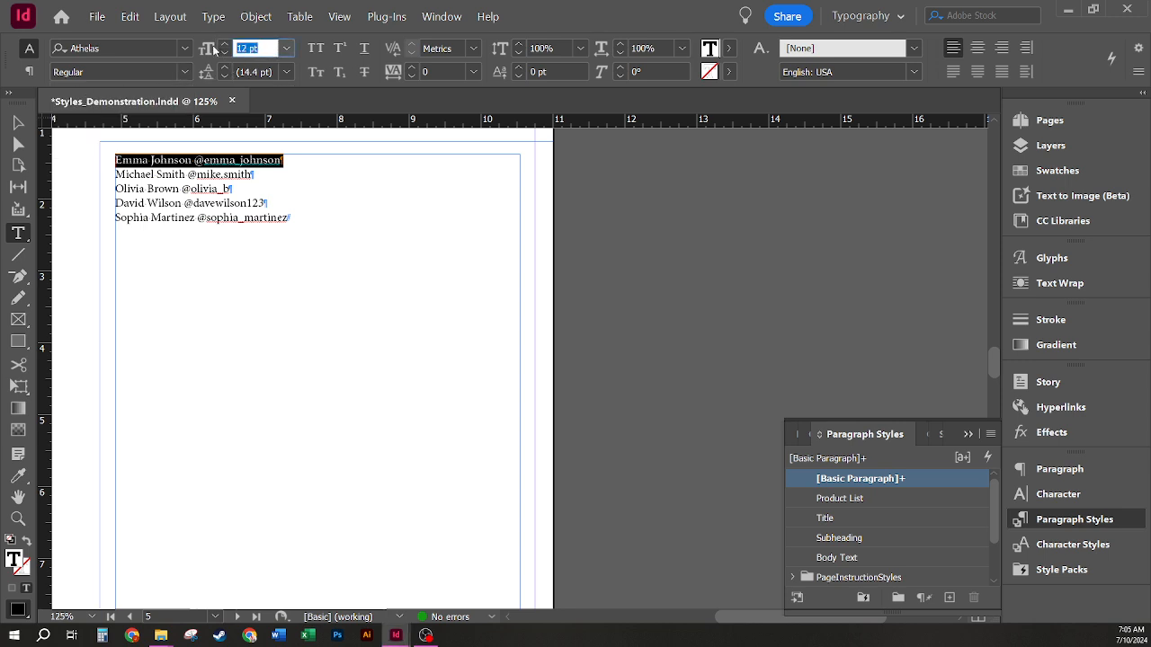
pyautogui.write('15')
pyautogui.click(272, 71)
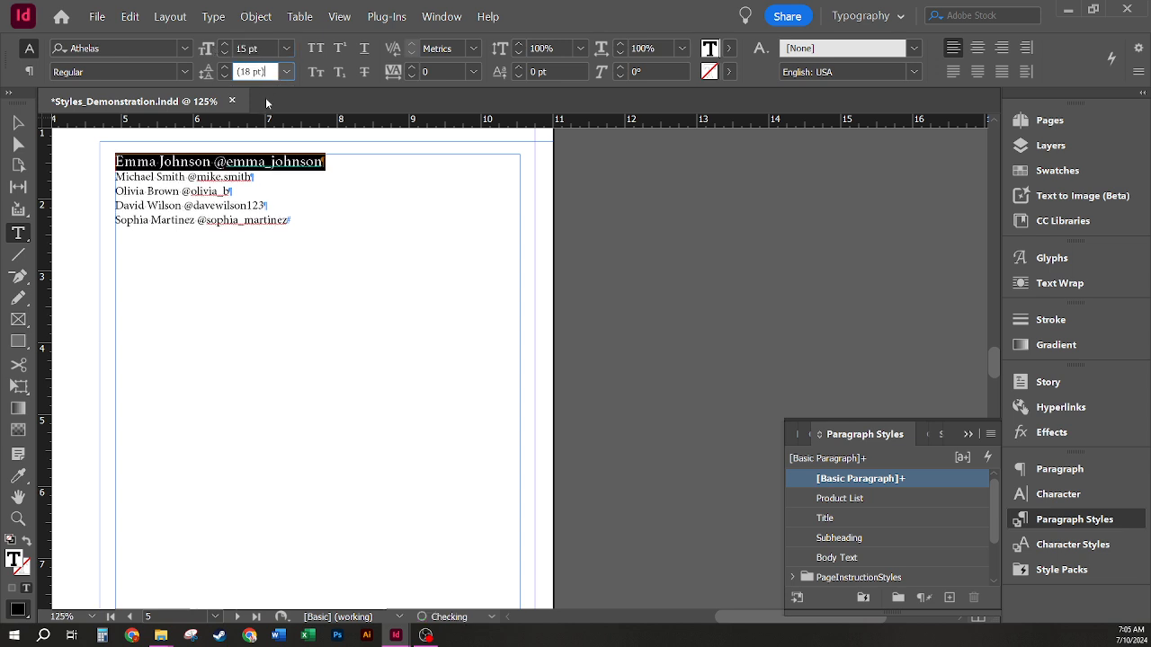
pyautogui.doubleClick(273, 71)
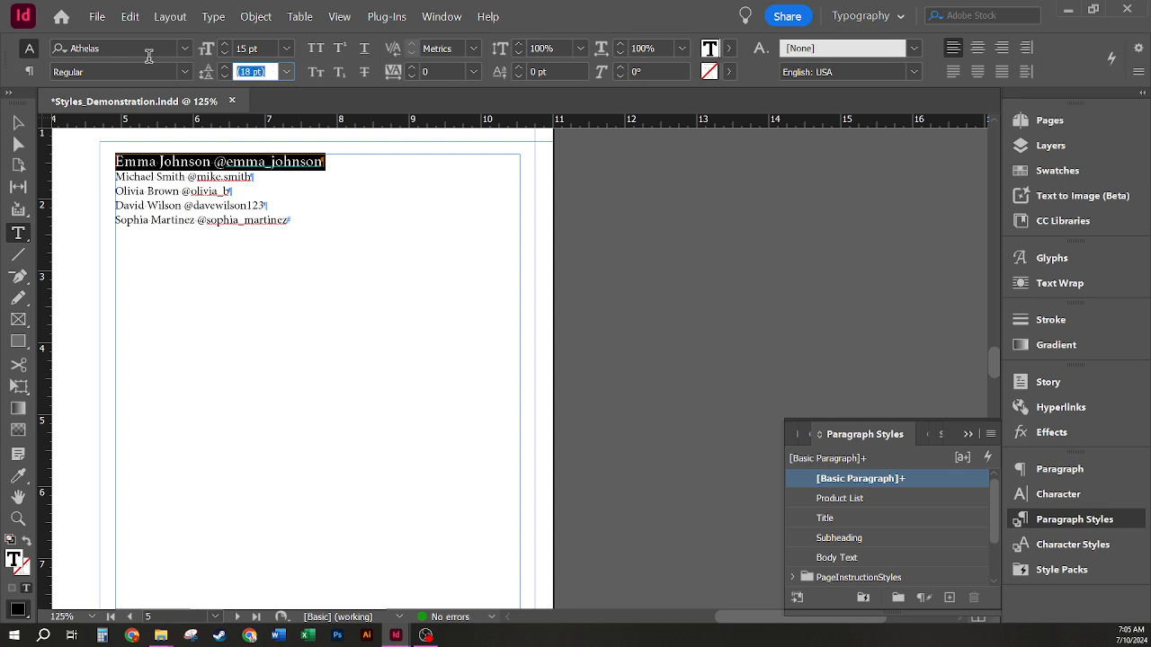
pyautogui.write('20')
pyautogui.press('Return')
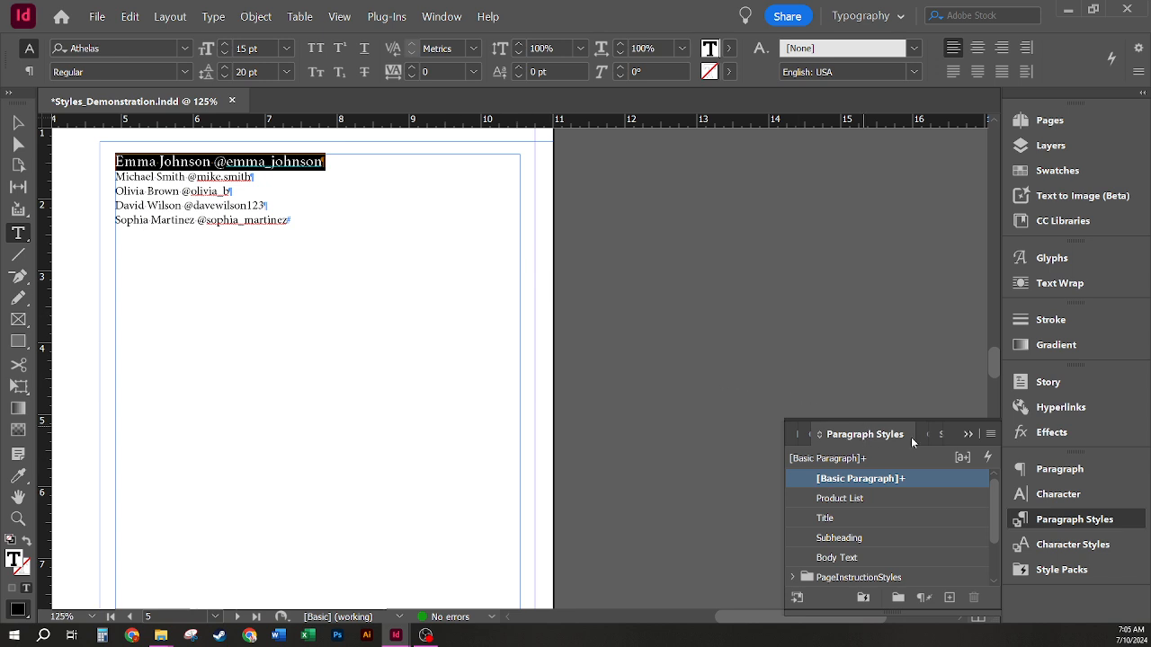
# Step: Create a paragraph style named "Social Listing" from the selected line's formatting and apply it to the selection
pyautogui.keyDown('alt'); pyautogui.click(952, 601); pyautogui.keyUp('alt')
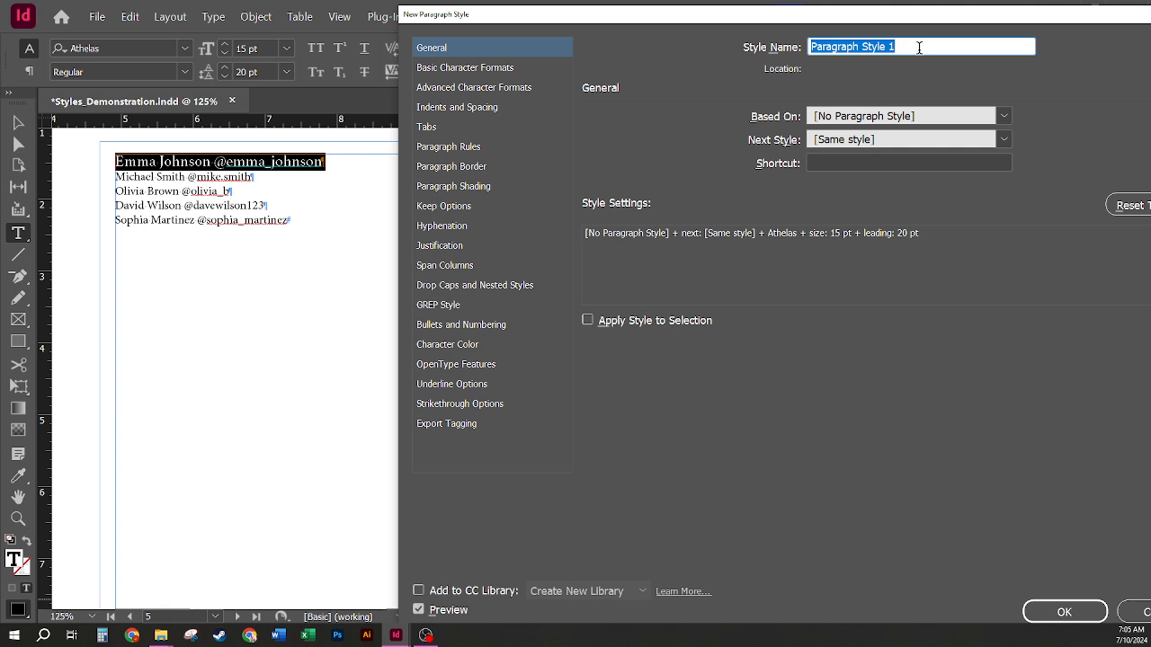
pyautogui.write('Social Listing')
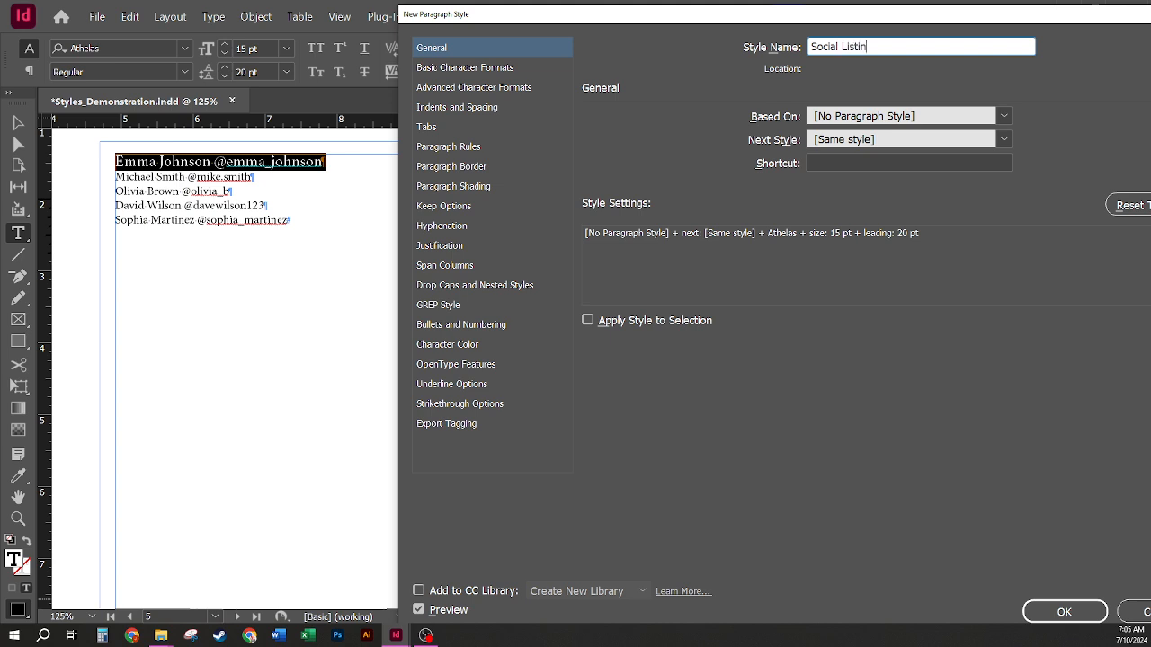
pyautogui.click(1049, 611)
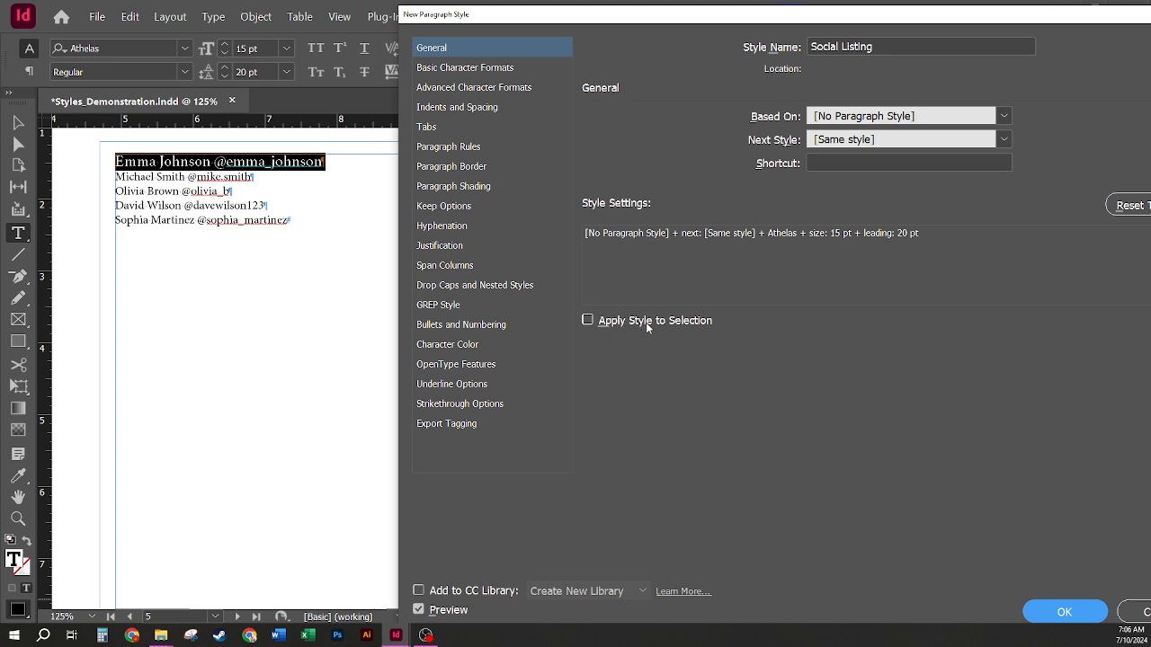
pyautogui.click(589, 323)
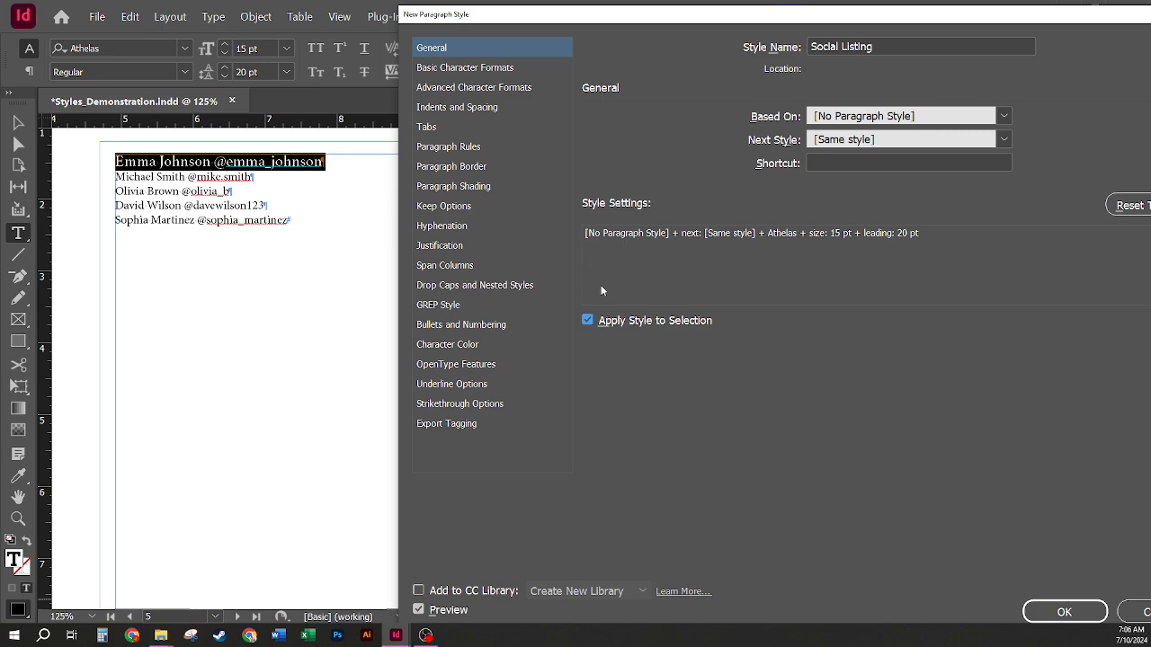
pyautogui.click(1050, 600)
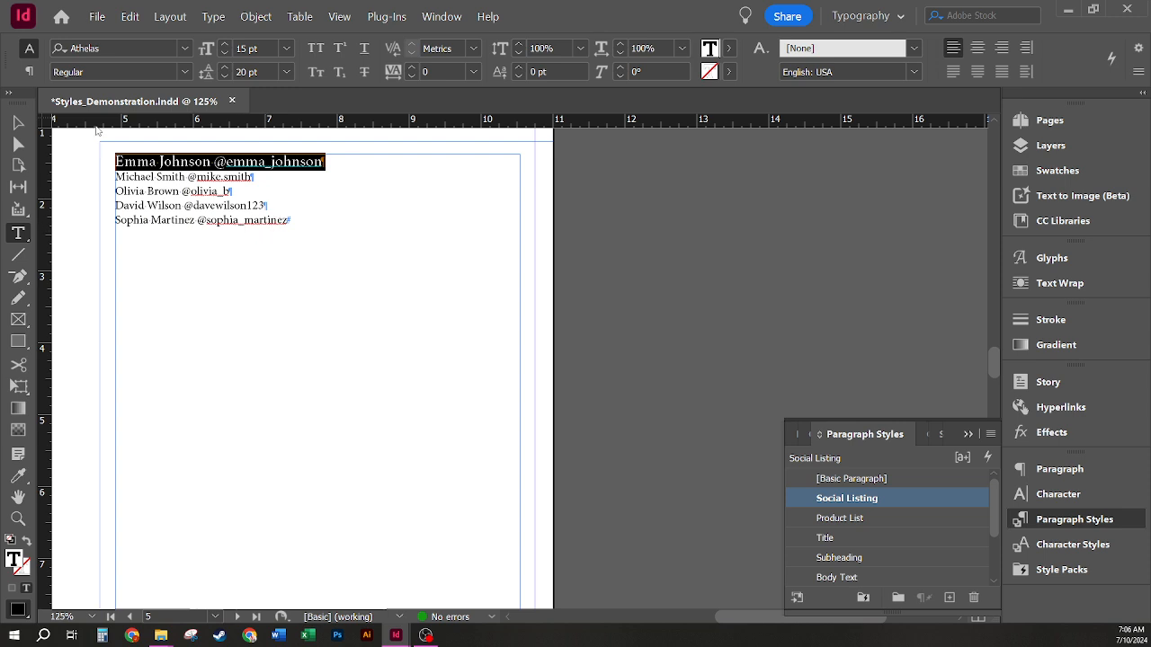
# Step: Format only the @ handle in the first line as italic with the blue fill C=100 M=90 Y=10 K=0
pyautogui.click(252, 169)
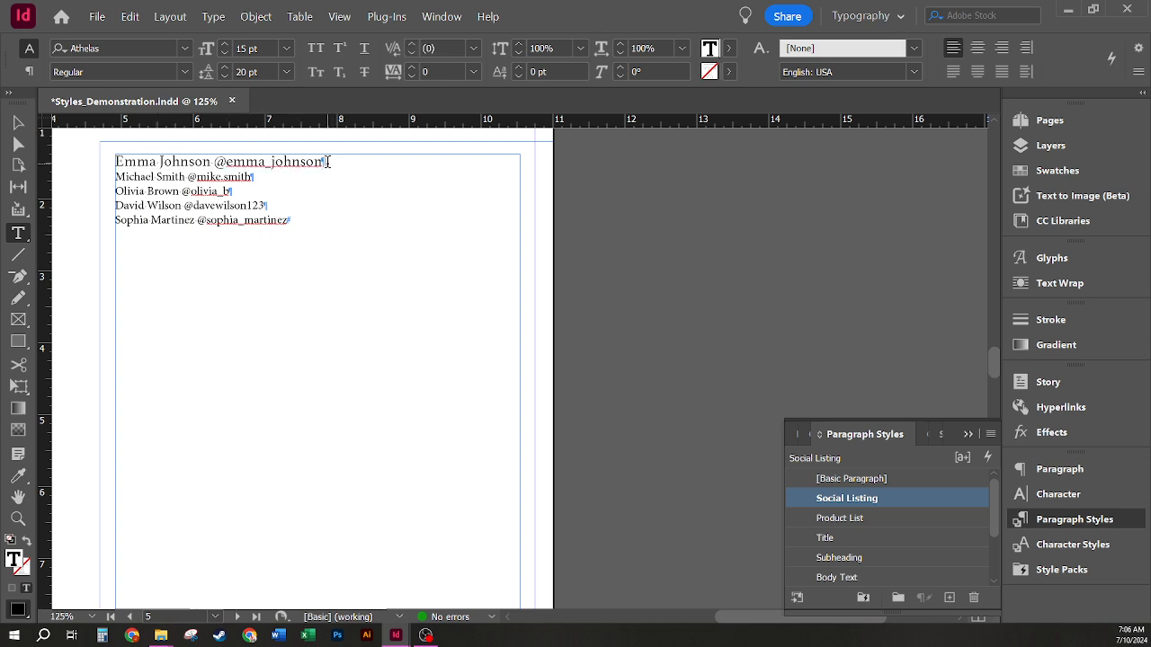
pyautogui.moveTo(324, 162); pyautogui.dragTo(214, 164)
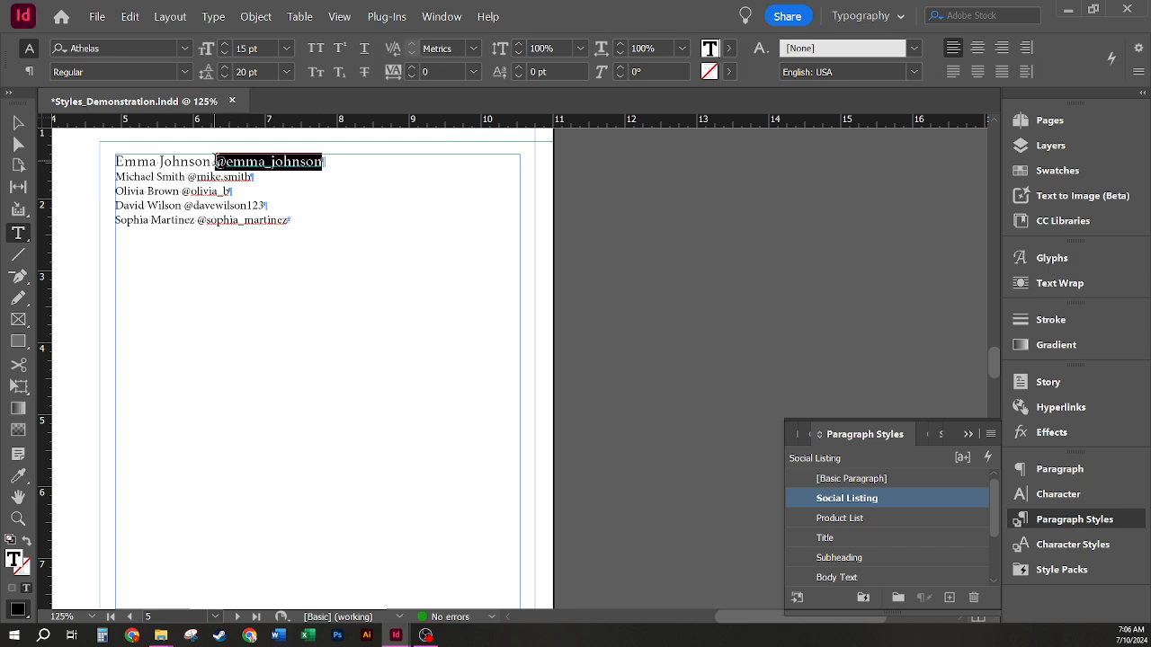
pyautogui.click(186, 72)
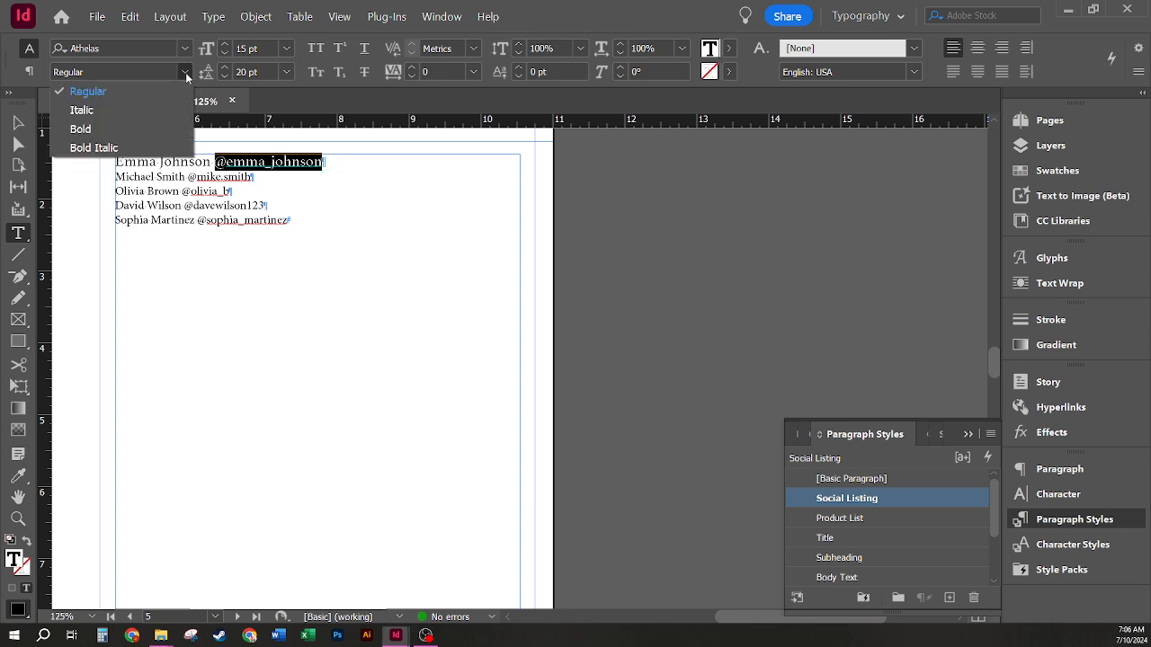
pyautogui.click(139, 110)
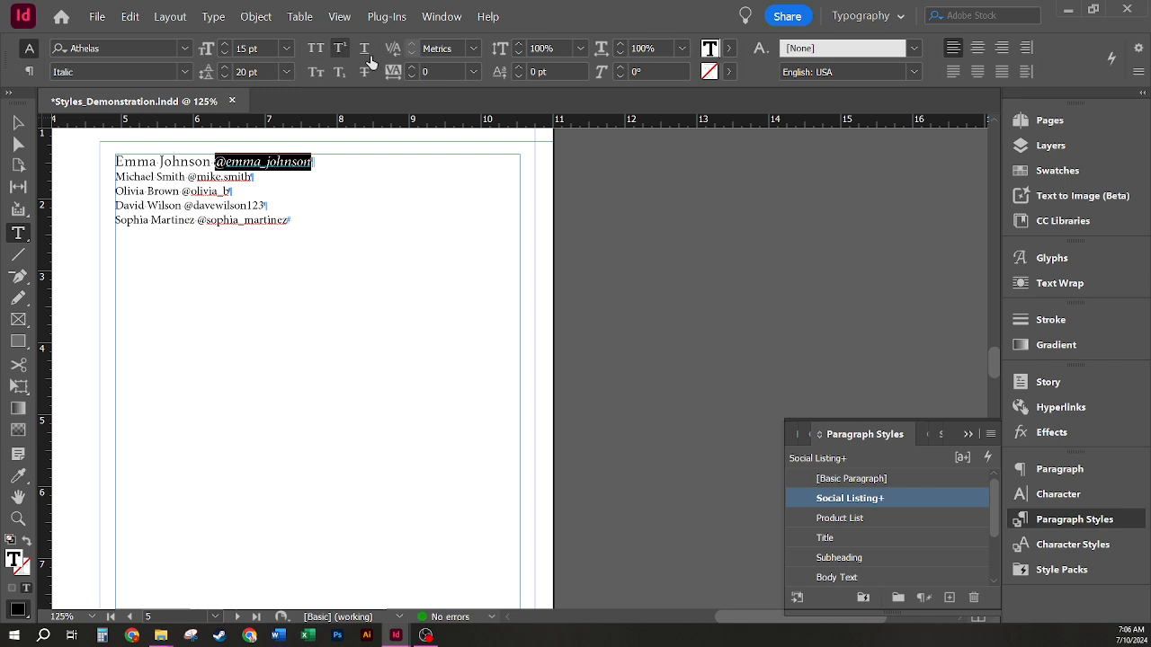
pyautogui.click(730, 52)
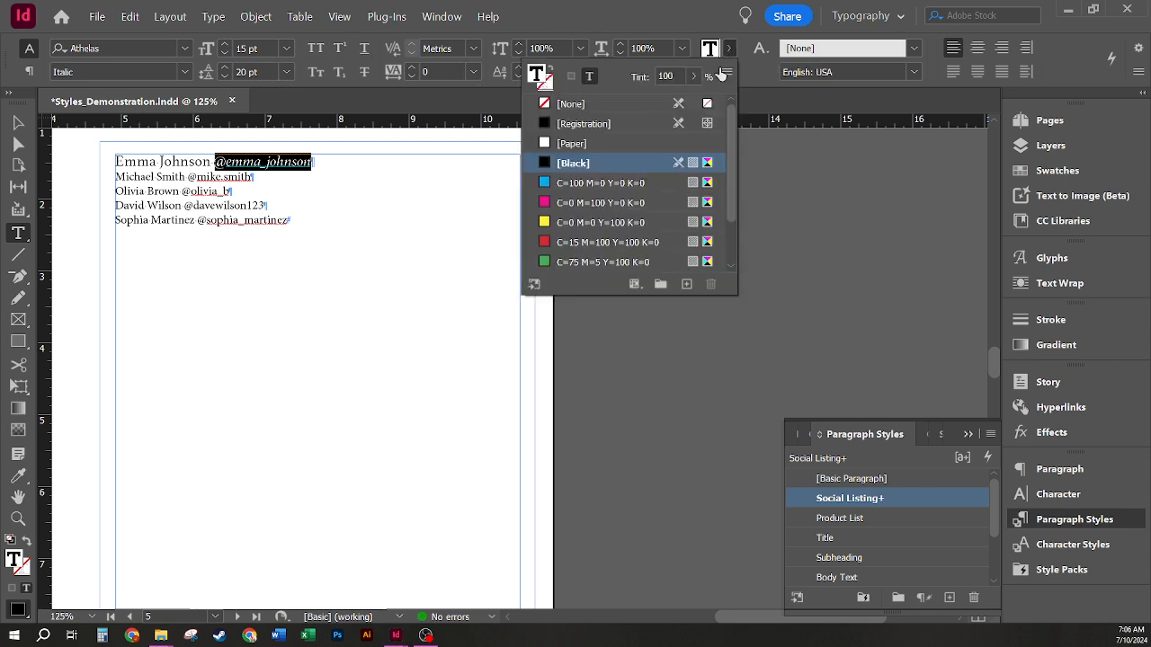
pyautogui.scroll(-1, 692, 185)
pyautogui.click(614, 221)
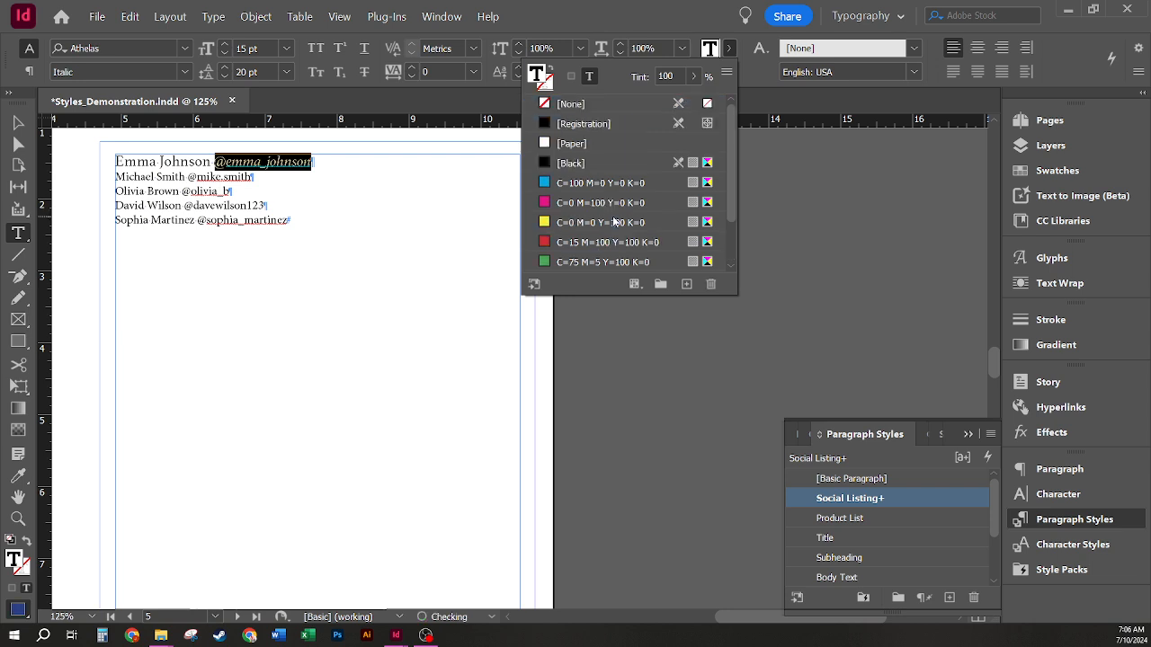
pyautogui.click(277, 163)
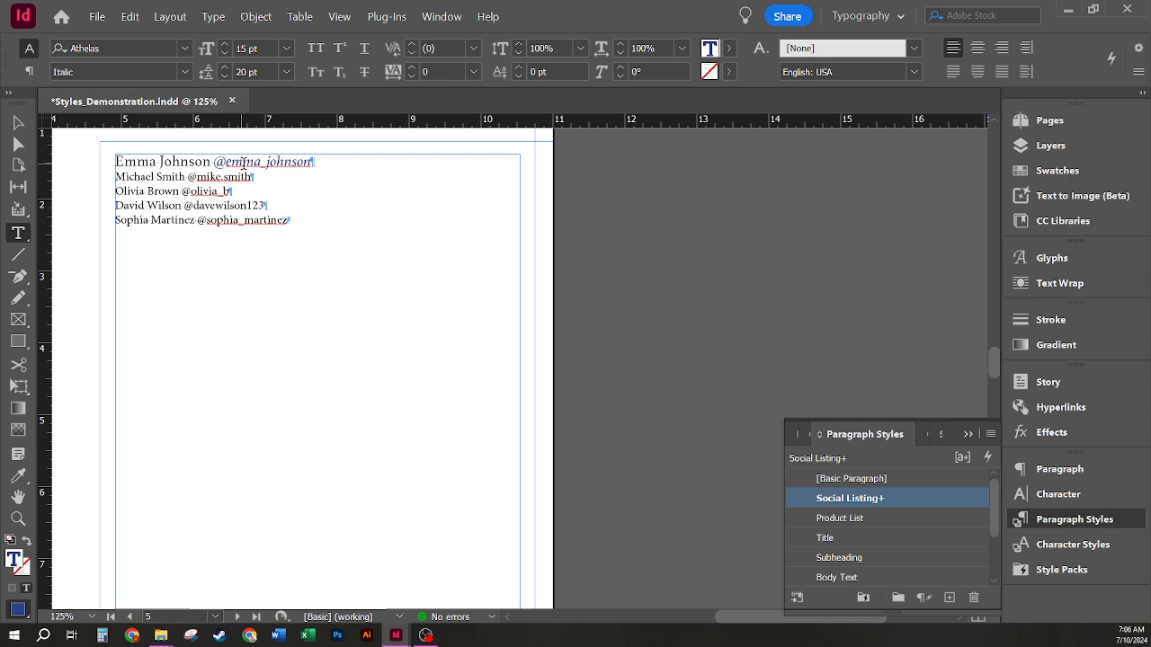
# Step: Create a character style named "Blue Italics" from the handle's formatting, reviewing its character format, OpenType and color settings
pyautogui.moveTo(293, 163); pyautogui.dragTo(255, 164)
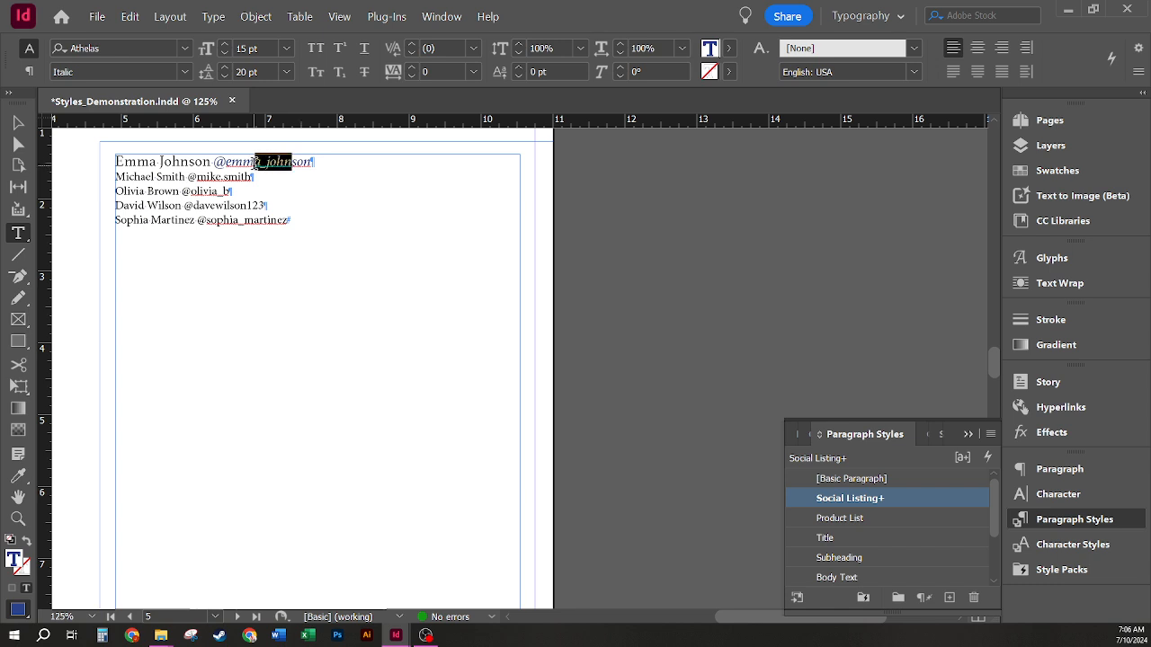
pyautogui.click(1088, 548)
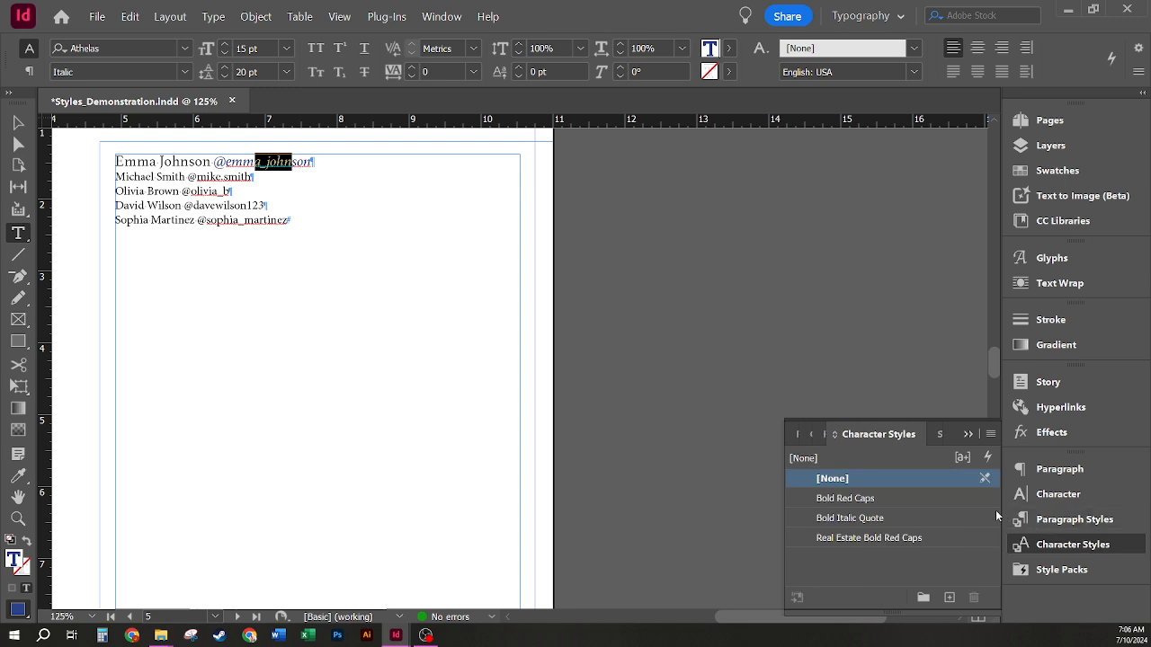
pyautogui.keyDown('alt'); pyautogui.click(950, 598); pyautogui.keyUp('alt')
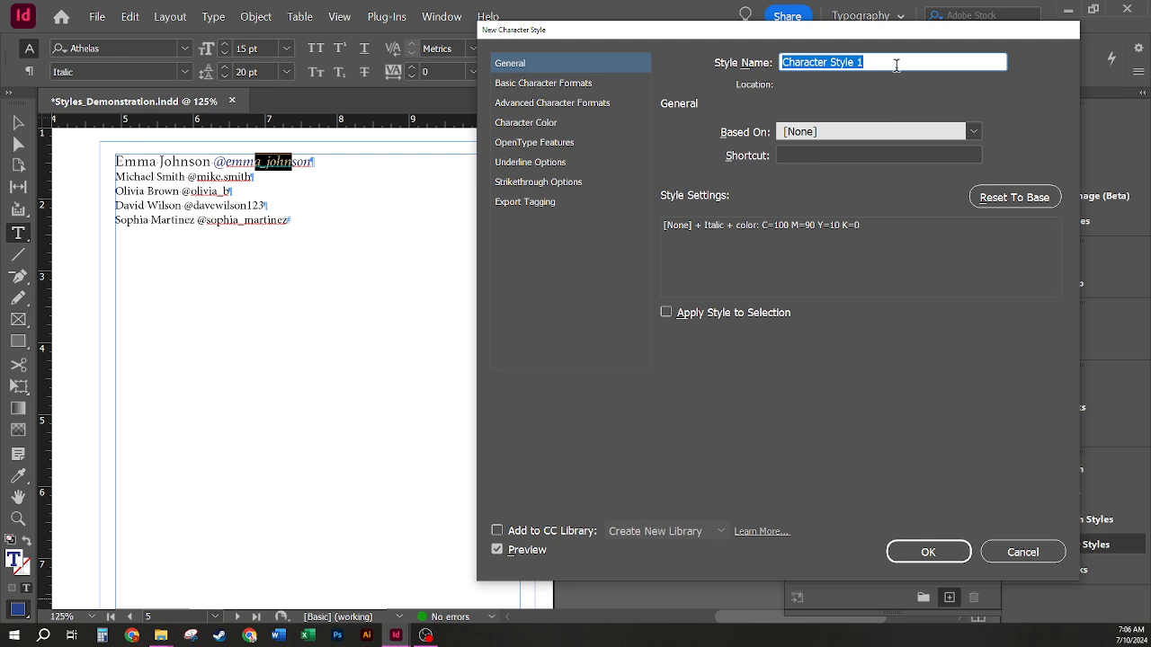
pyautogui.write('Blue Italics')
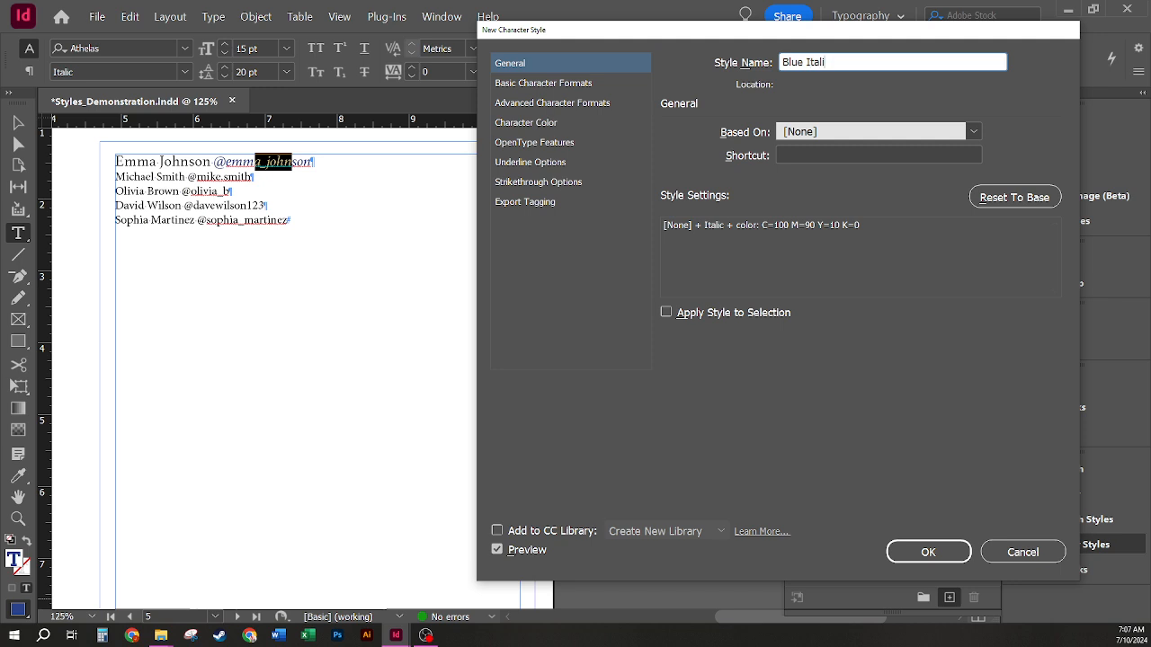
pyautogui.click(560, 83)
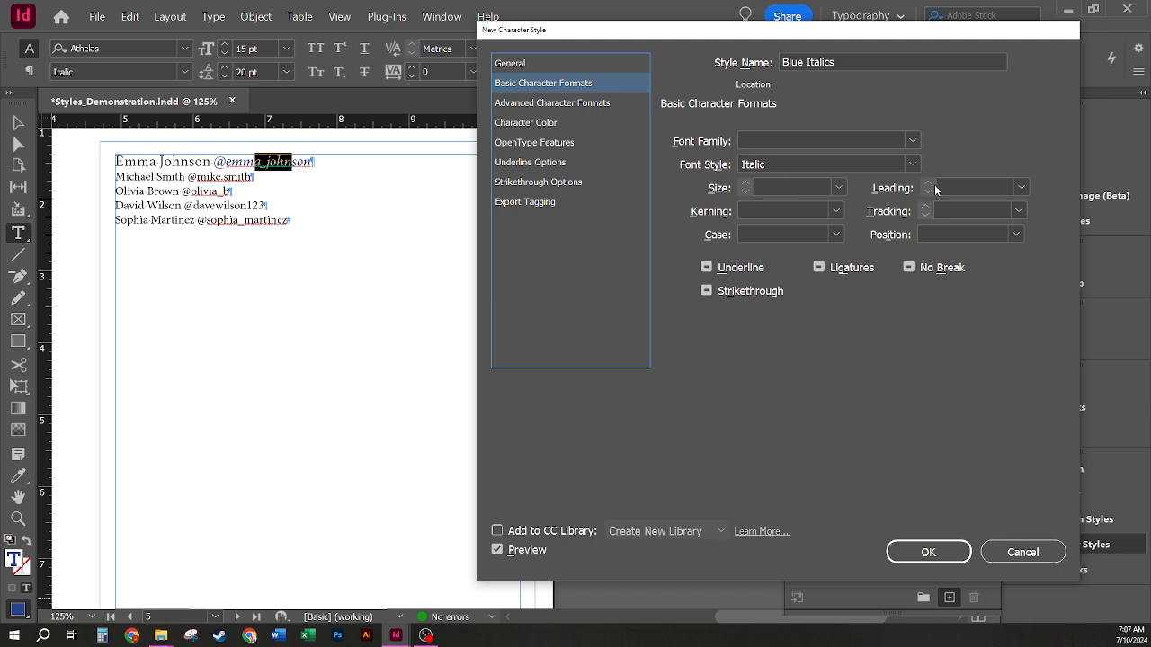
pyautogui.click(615, 106)
pyautogui.click(574, 142)
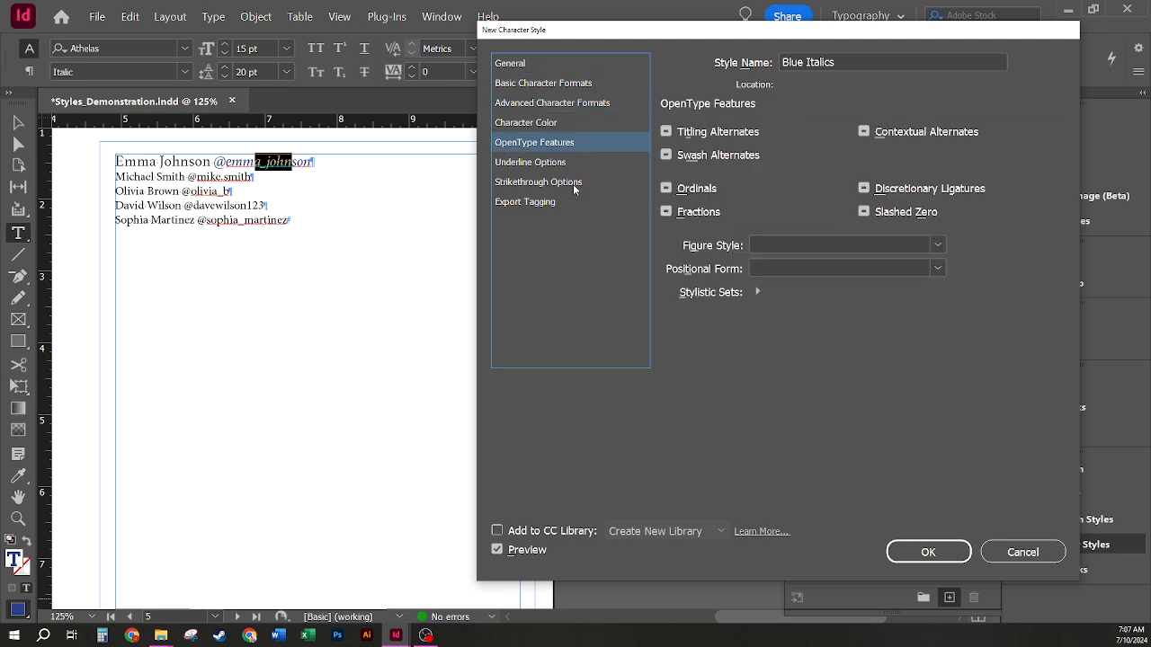
pyautogui.click(569, 123)
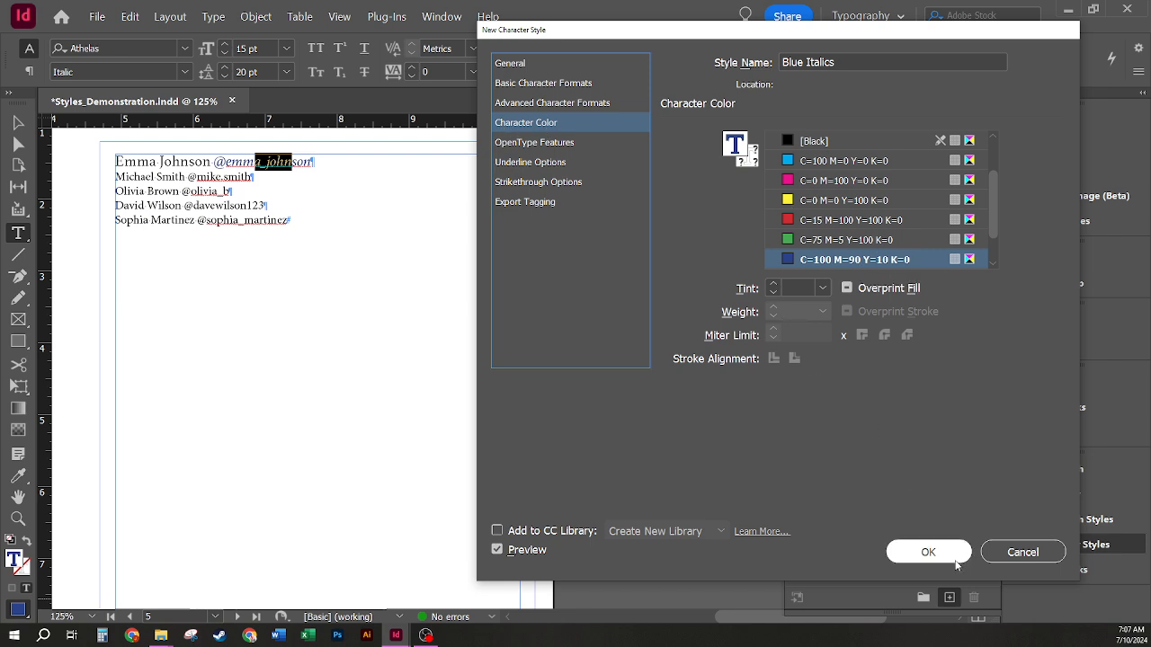
pyautogui.click(928, 552)
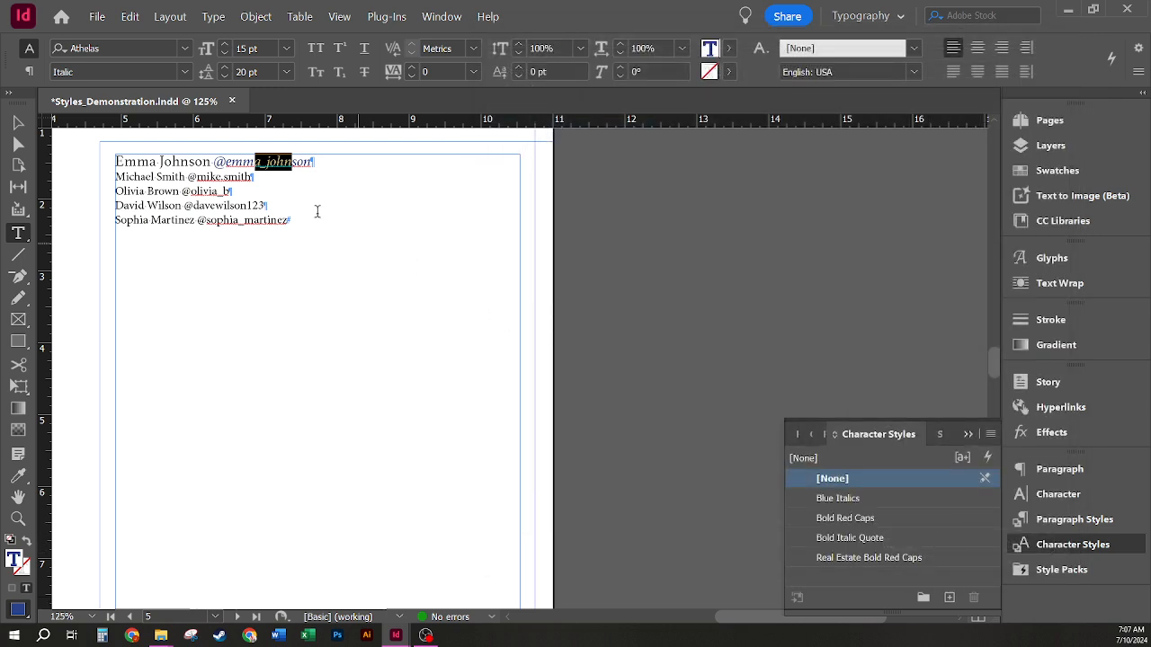
# Step: Open the Social Listing paragraph style for editing at its Drop Caps and Nested Styles settings
pyautogui.click(199, 171)
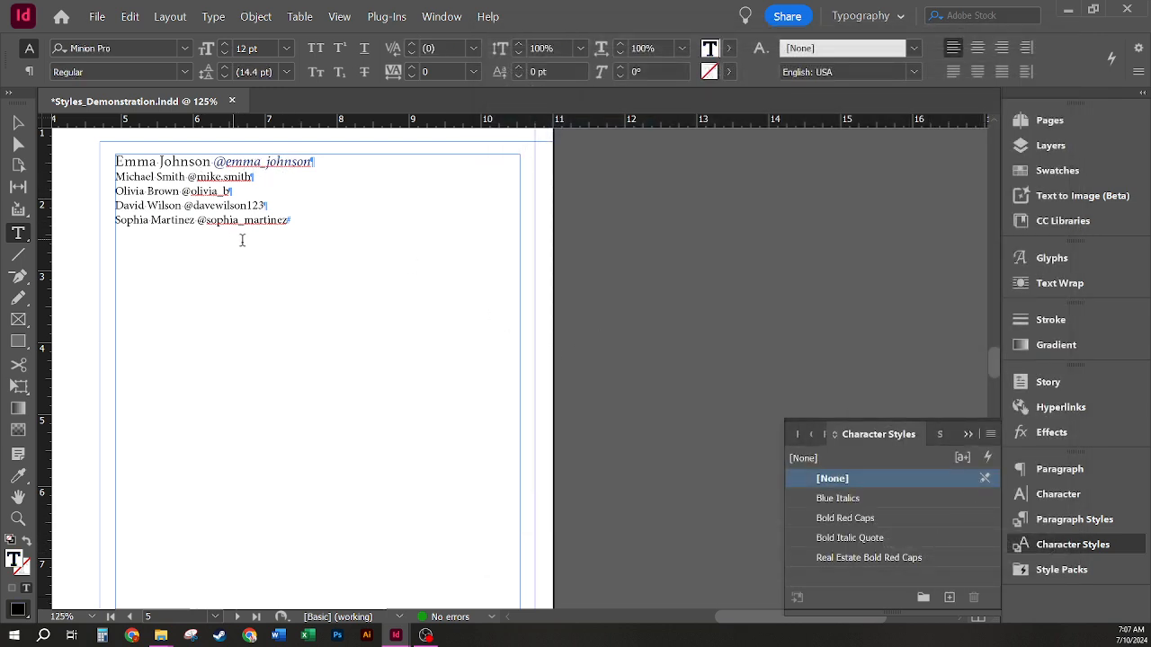
pyautogui.click(1099, 523)
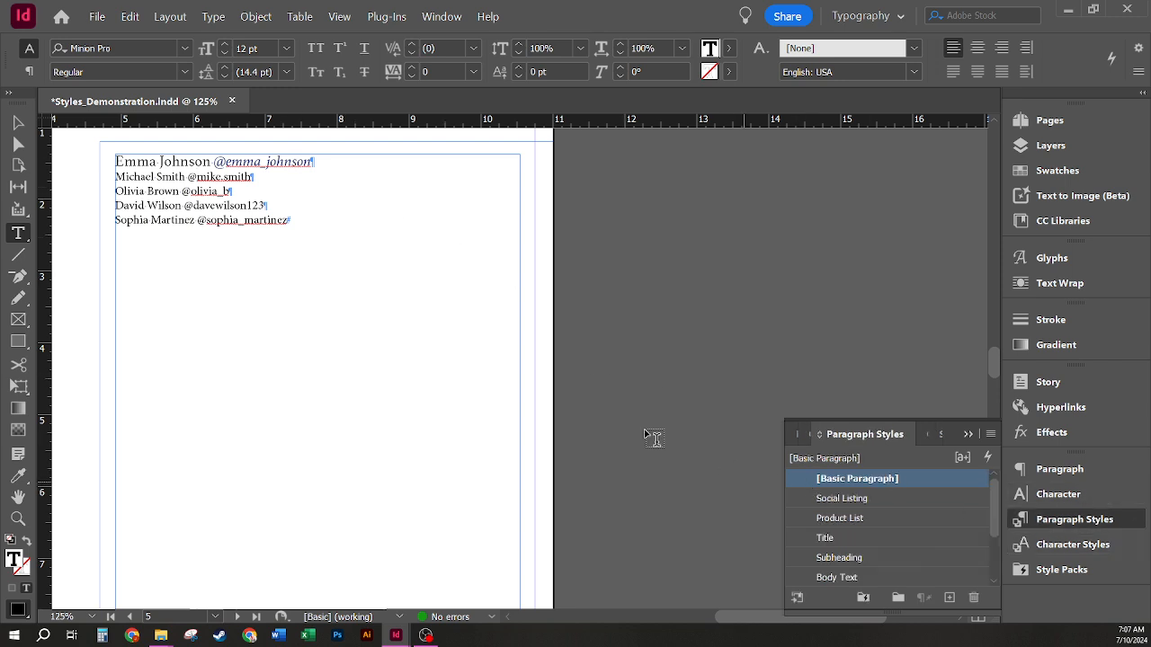
pyautogui.rightClick(893, 497)
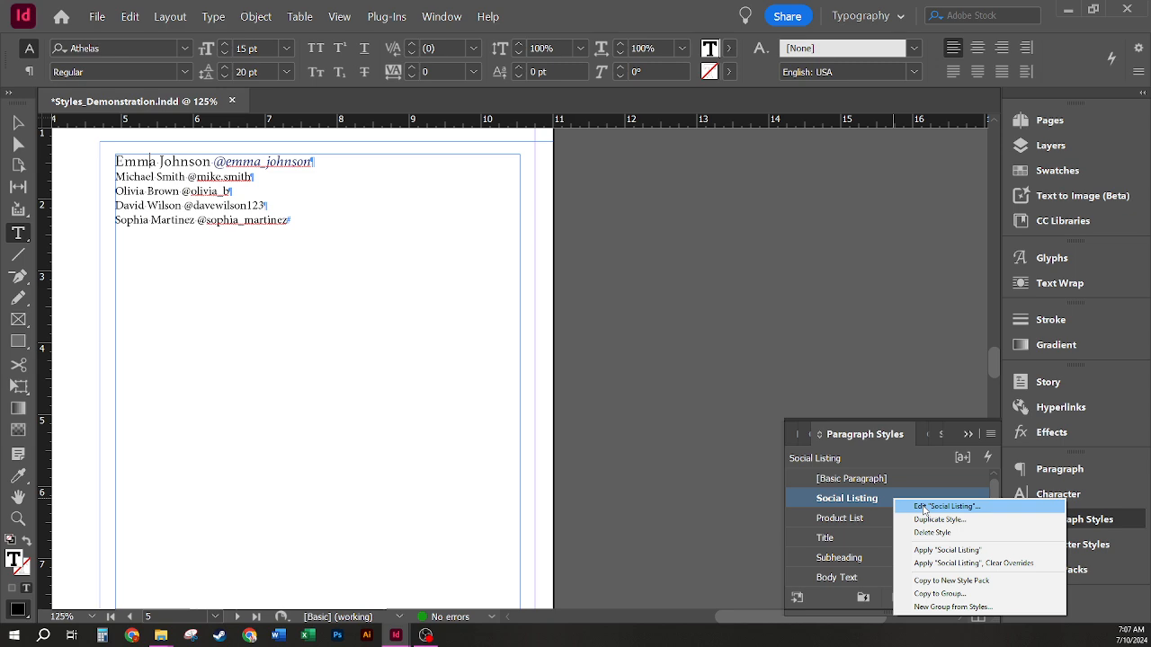
pyautogui.click(925, 507)
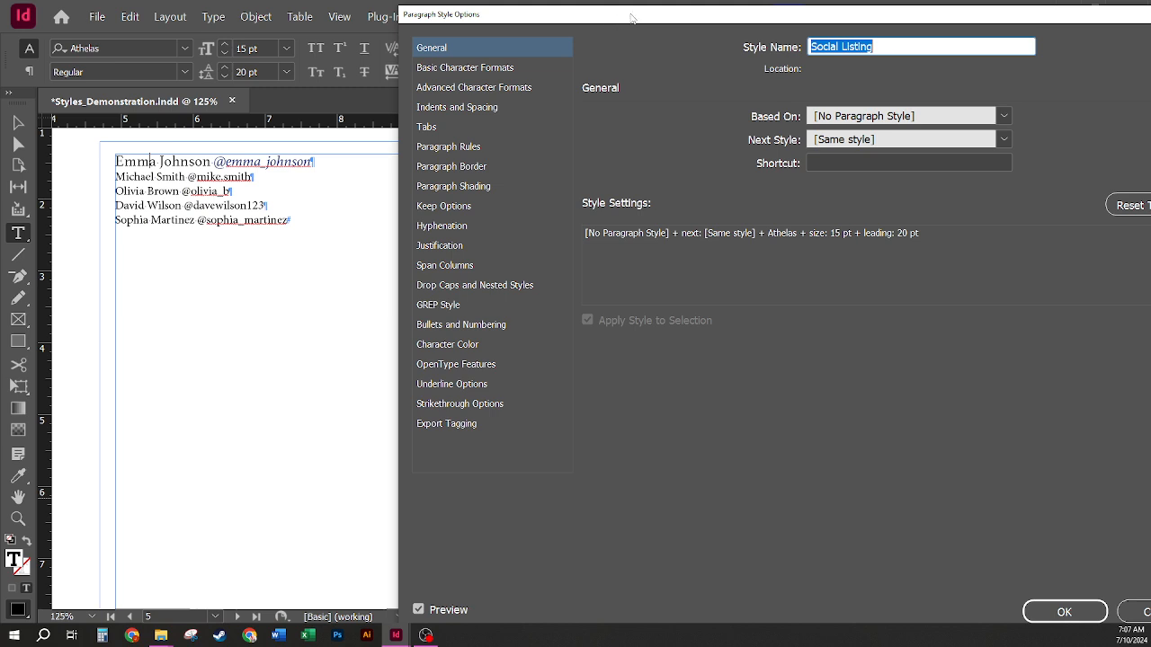
pyautogui.moveTo(634, 20); pyautogui.dragTo(546, 15)
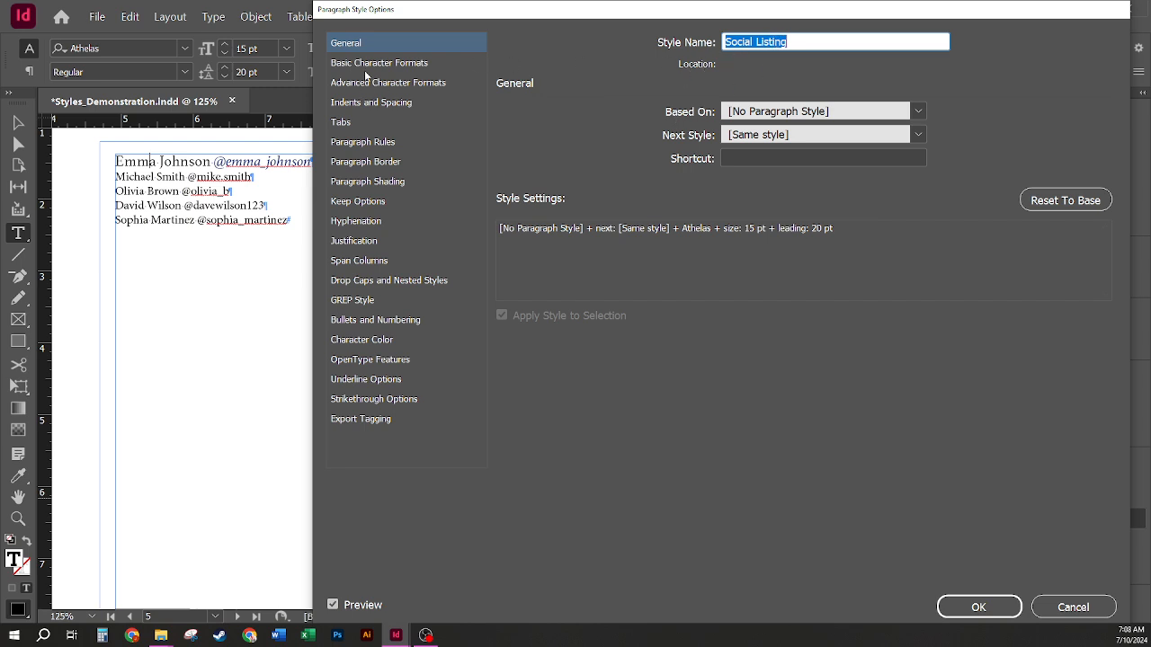
pyautogui.click(396, 281)
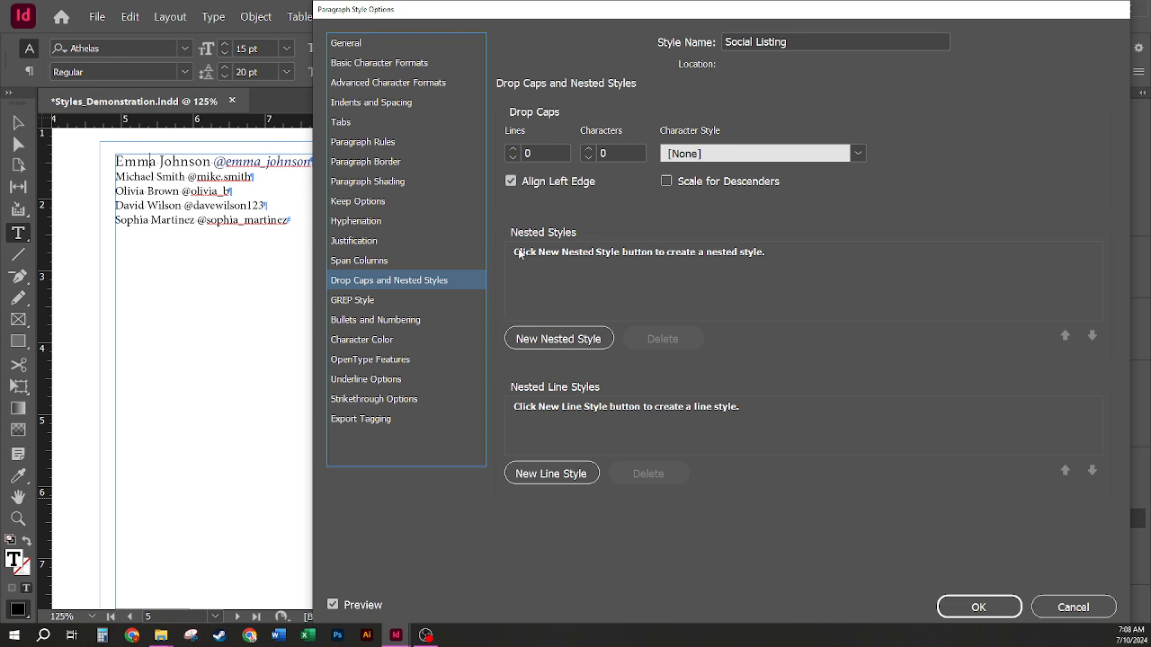
# Step: Add a nested style to Social Listing that keeps [None] as its character style and runs up to 1 delimiter
pyautogui.click(565, 338)
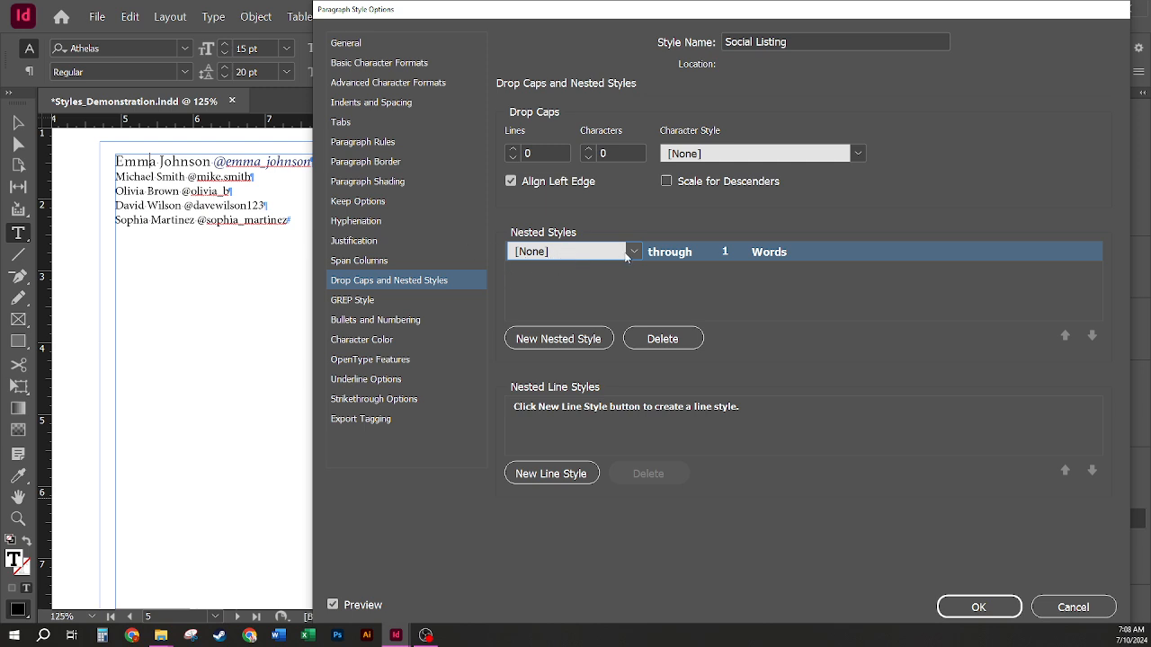
pyautogui.click(629, 256)
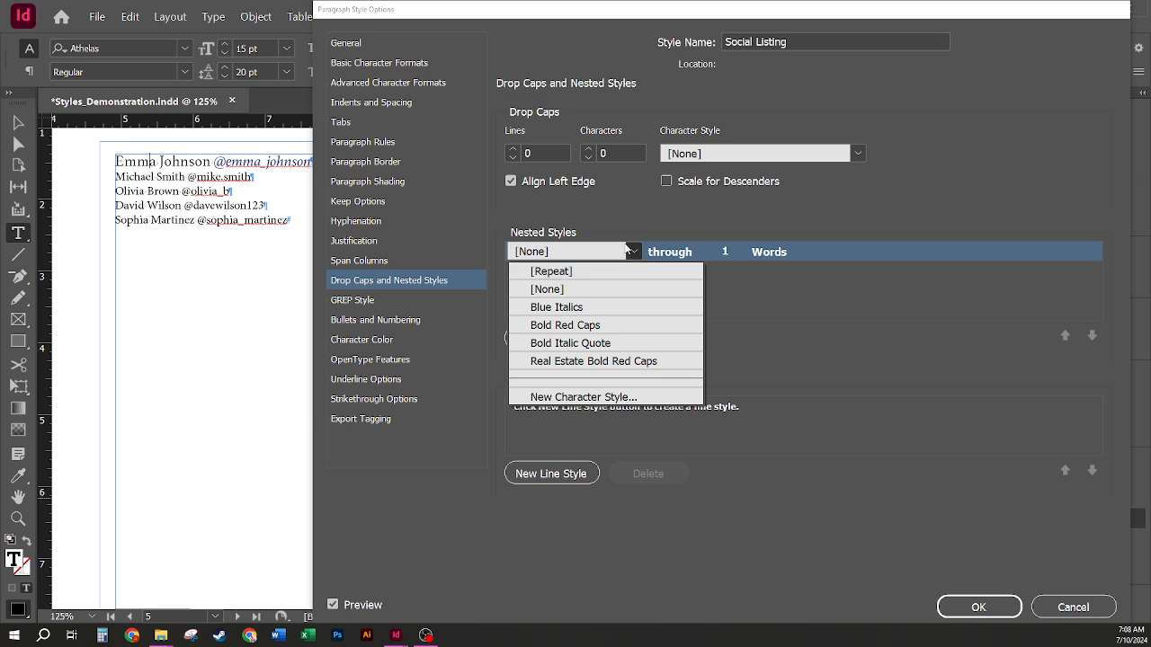
pyautogui.click(607, 253)
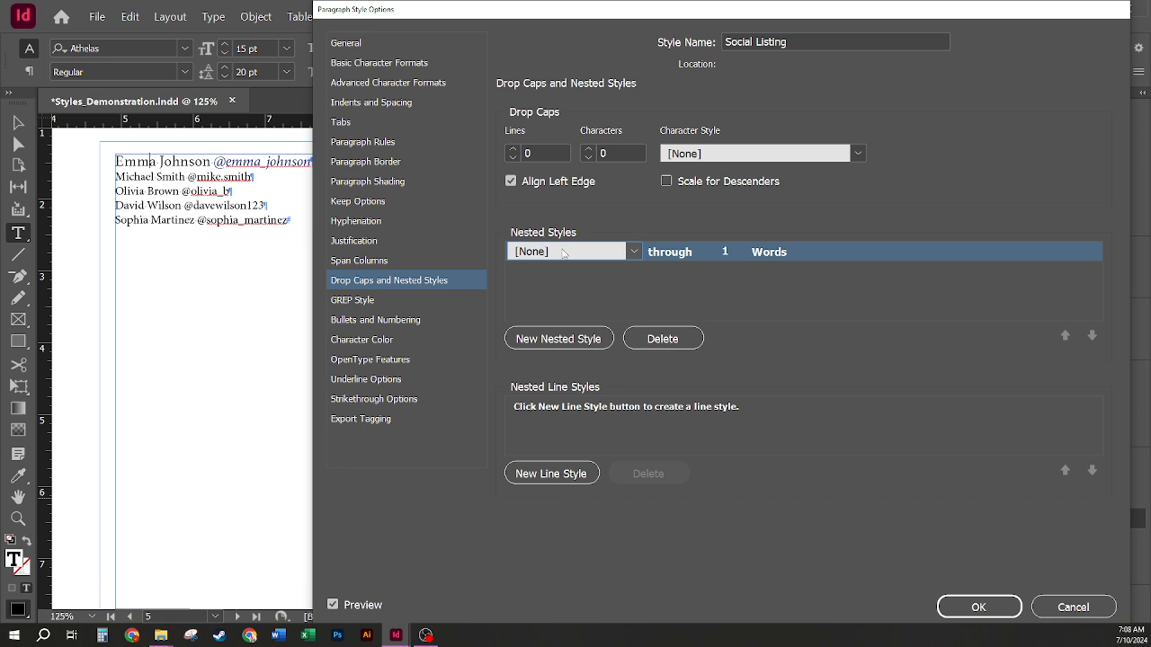
pyautogui.click(679, 255)
pyautogui.click(710, 252)
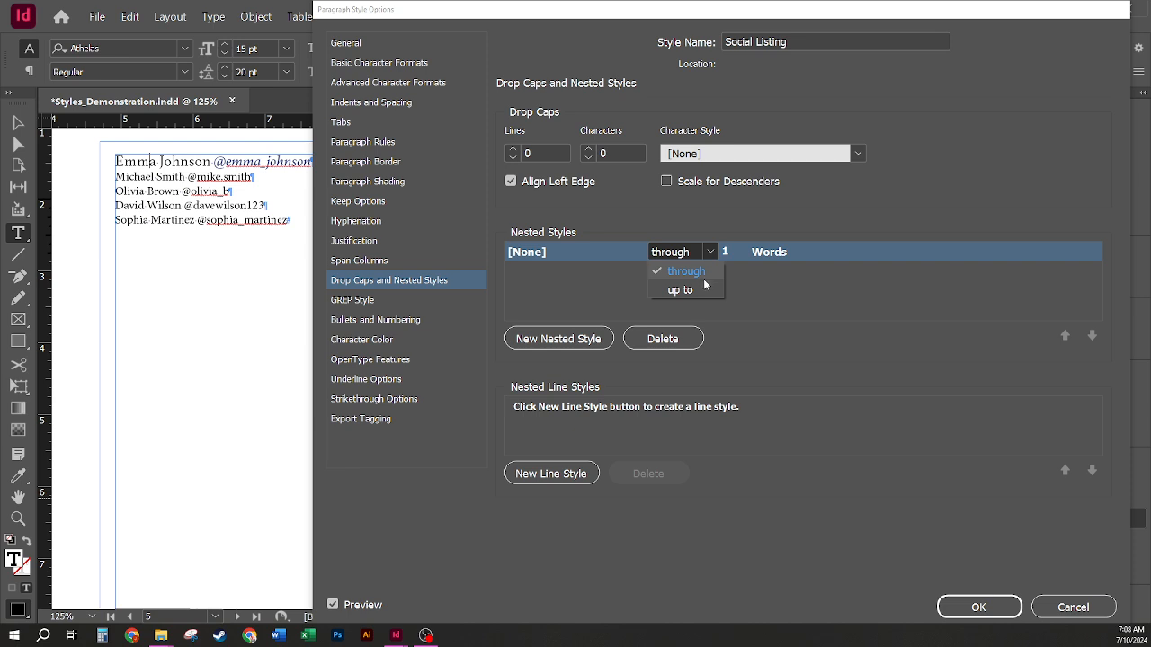
pyautogui.click(697, 291)
# Step: Set the [None] nested style's end delimiter to @, reviewing the predefined delimiter options
pyautogui.click(761, 255)
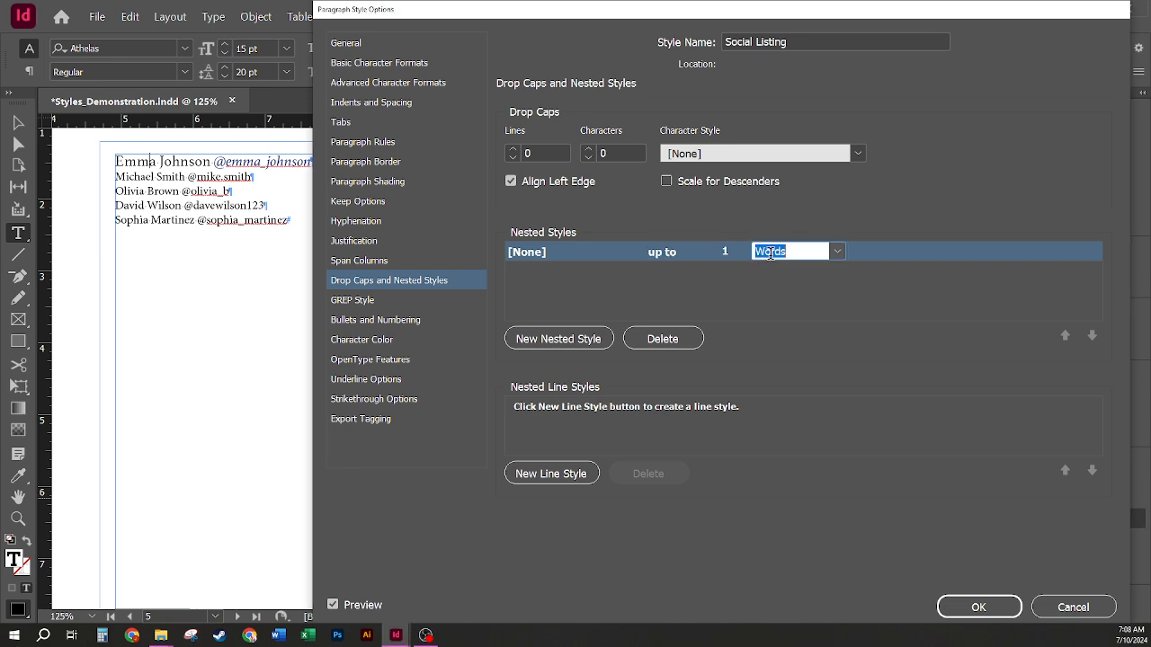
pyautogui.write('@')
pyautogui.click(826, 299)
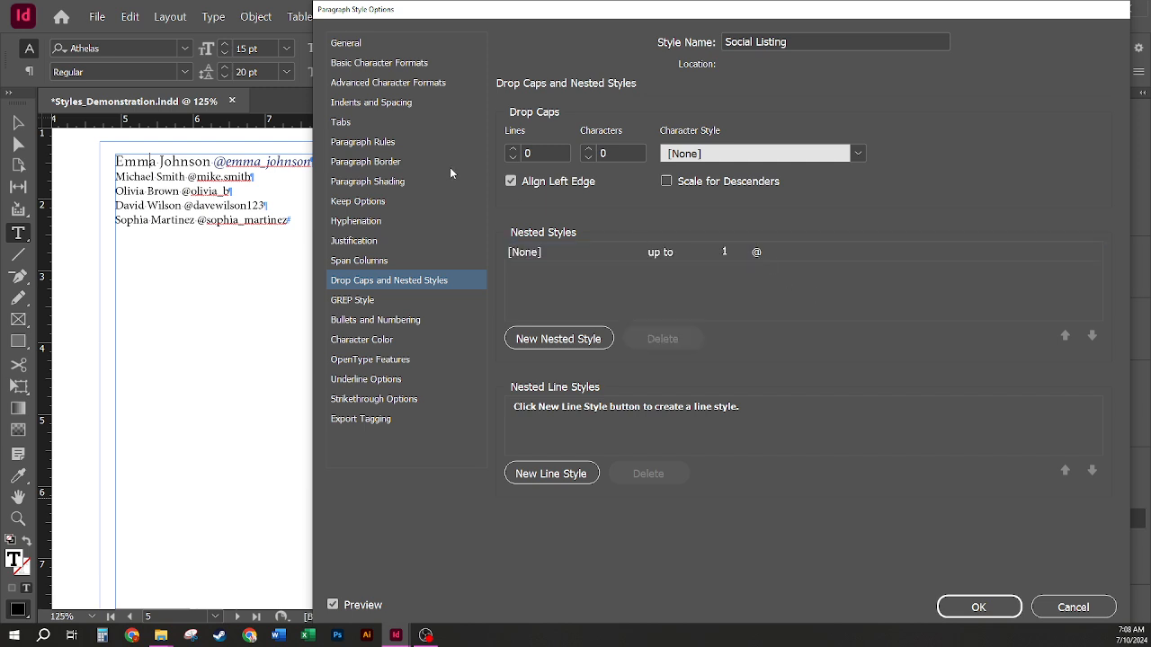
pyautogui.click(771, 260)
pyautogui.click(836, 253)
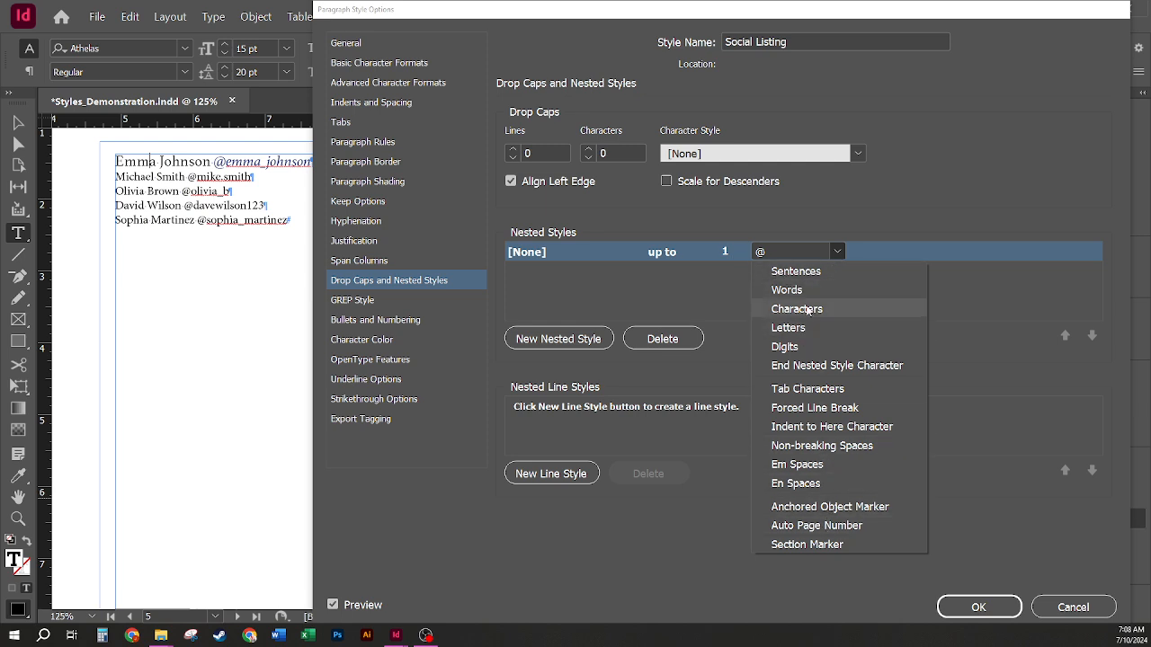
pyautogui.click(789, 248)
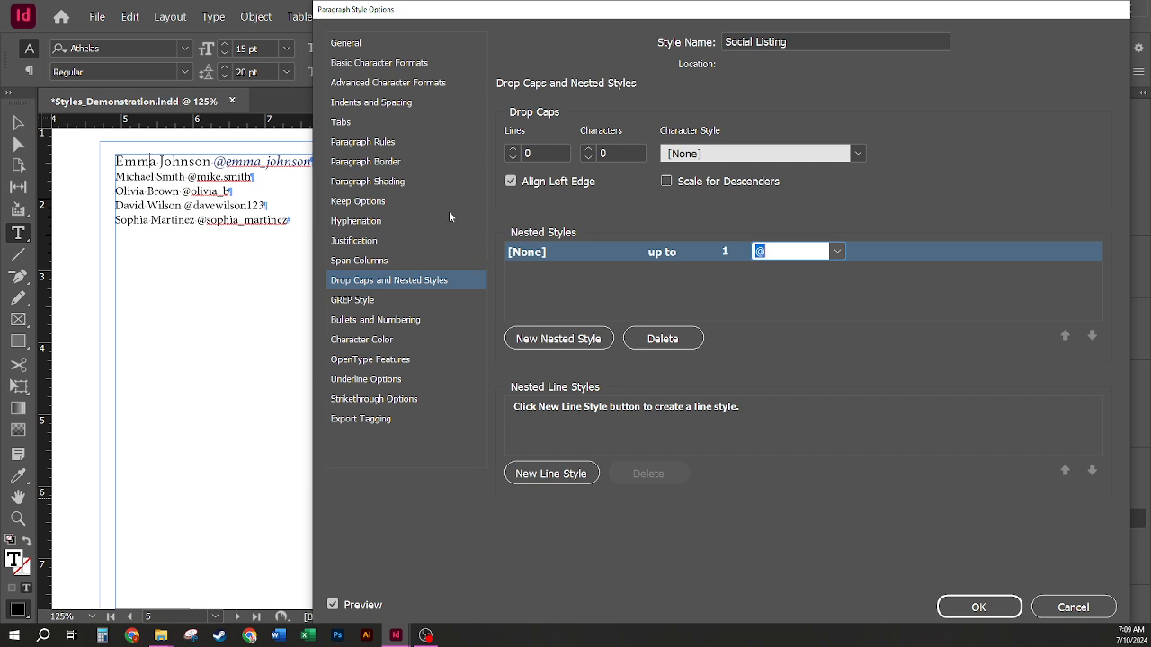
pyautogui.click(654, 277)
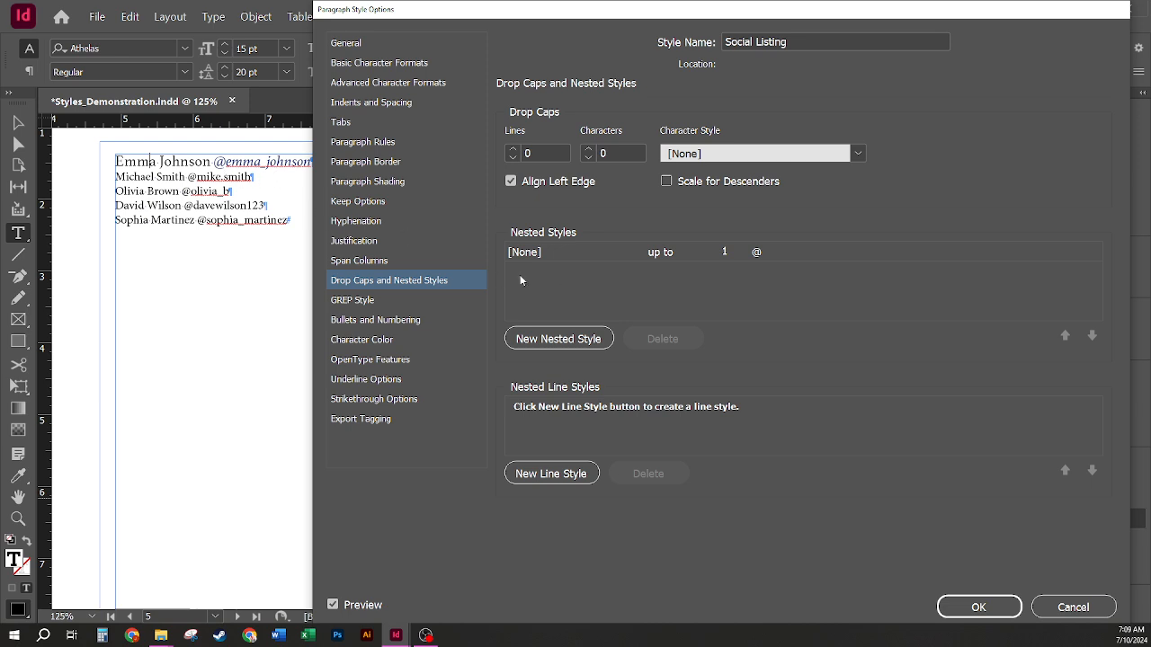
# Step: Add a second nested style applying Blue Italics through 1 Sentences and save the paragraph style
pyautogui.click(564, 340)
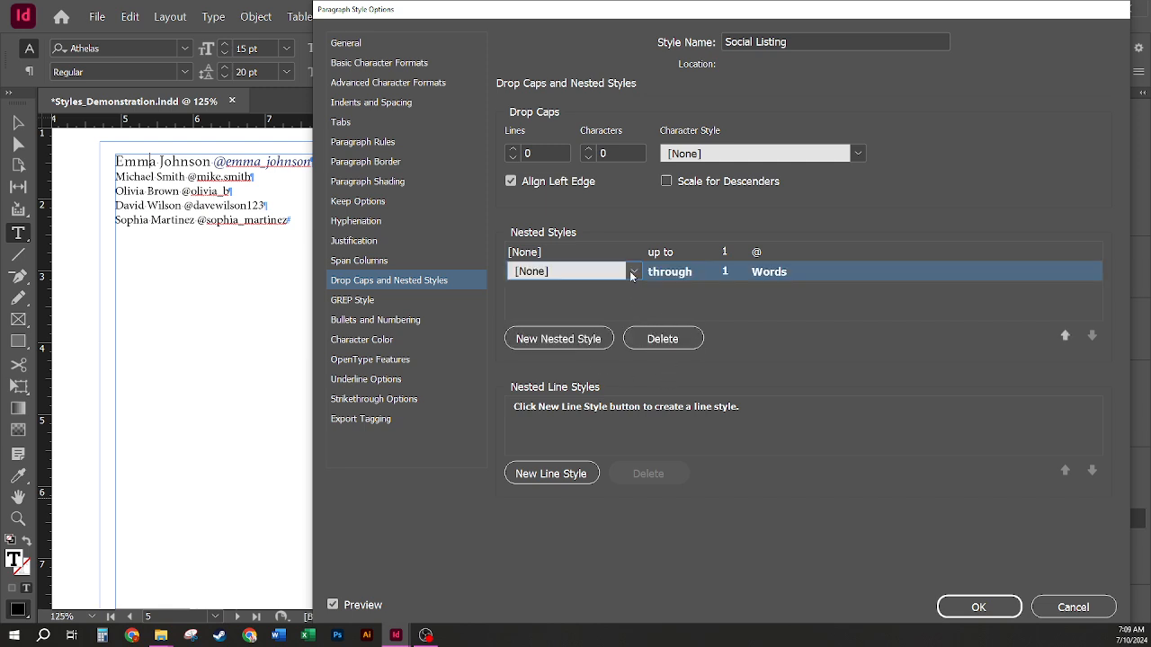
pyautogui.click(633, 273)
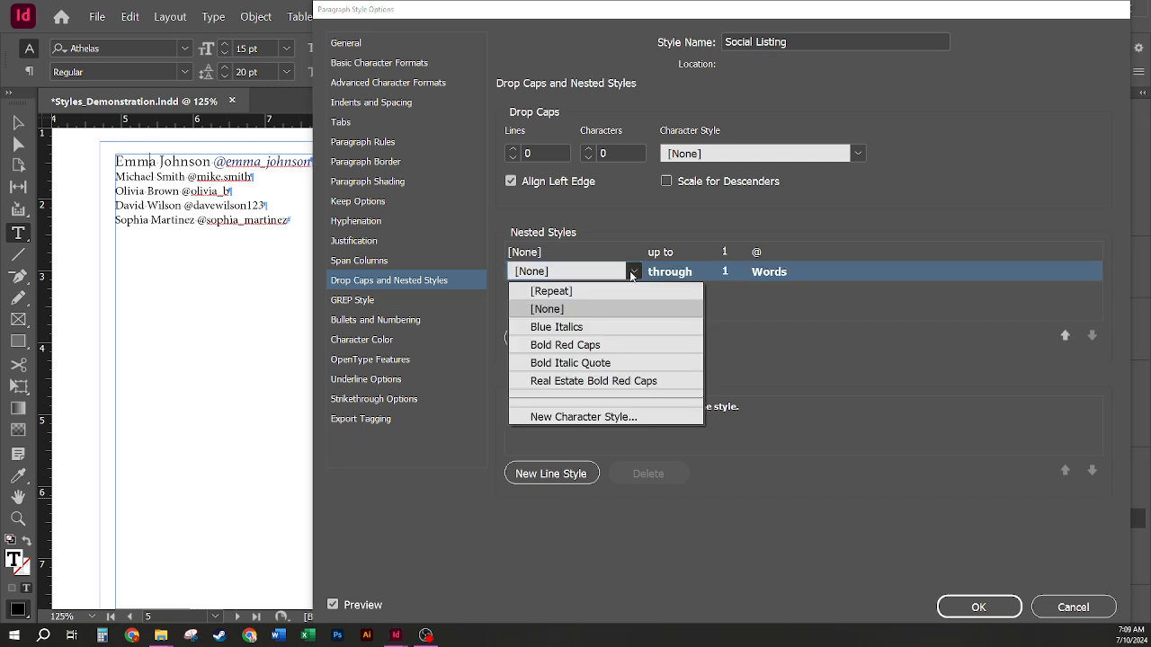
pyautogui.click(598, 328)
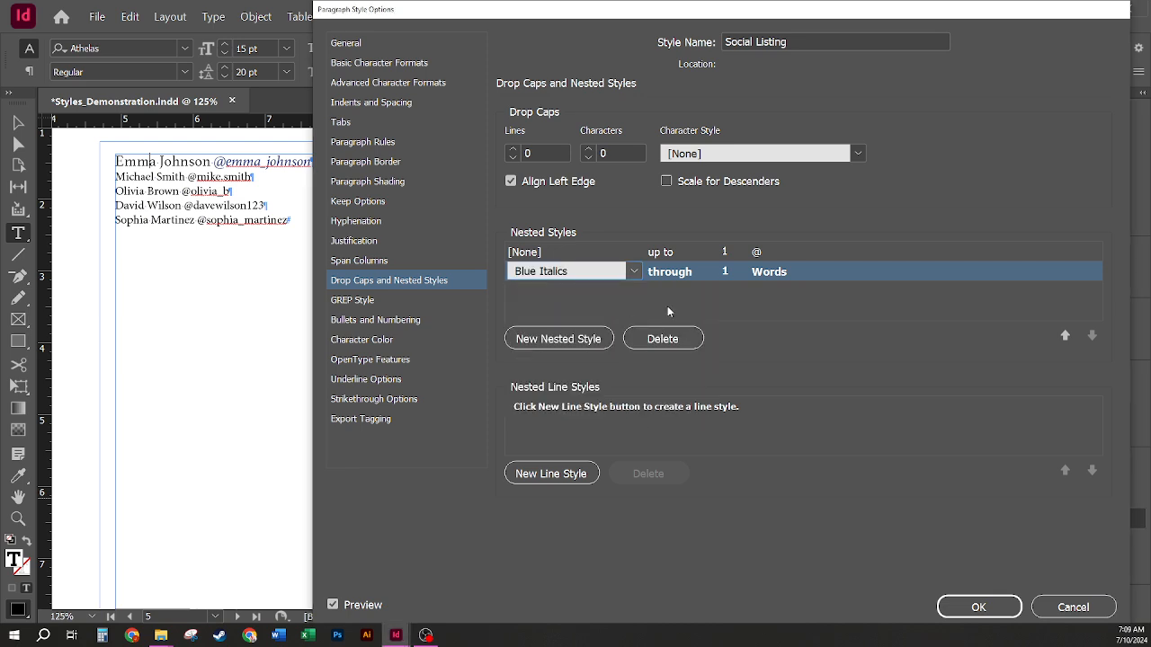
pyautogui.click(766, 271)
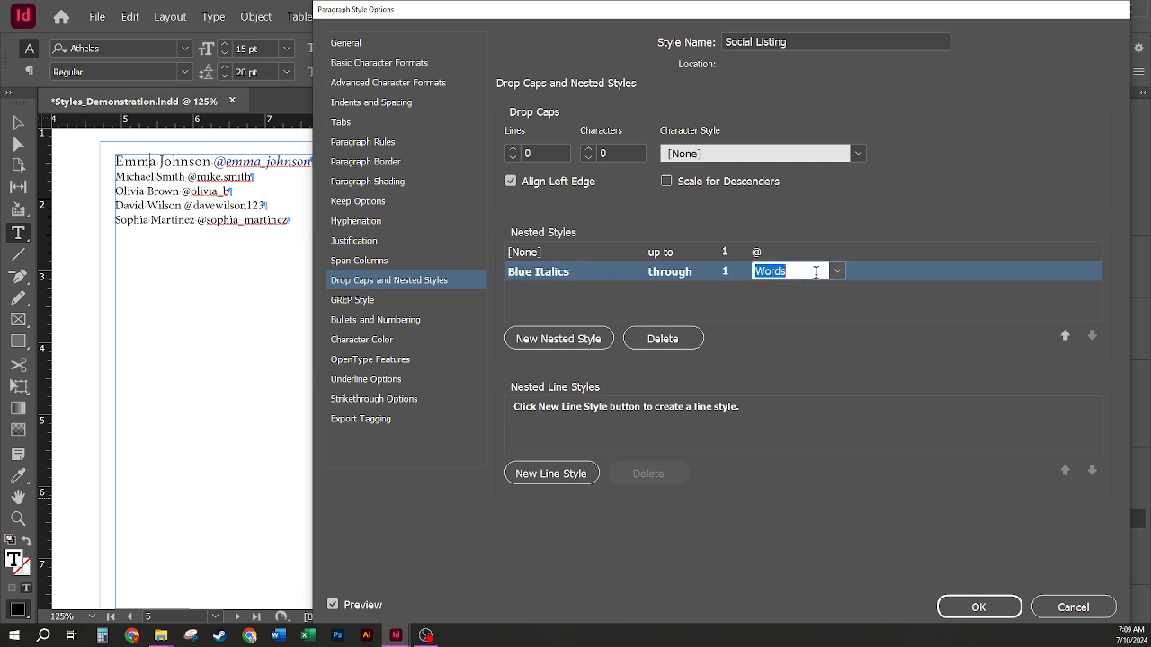
pyautogui.click(836, 273)
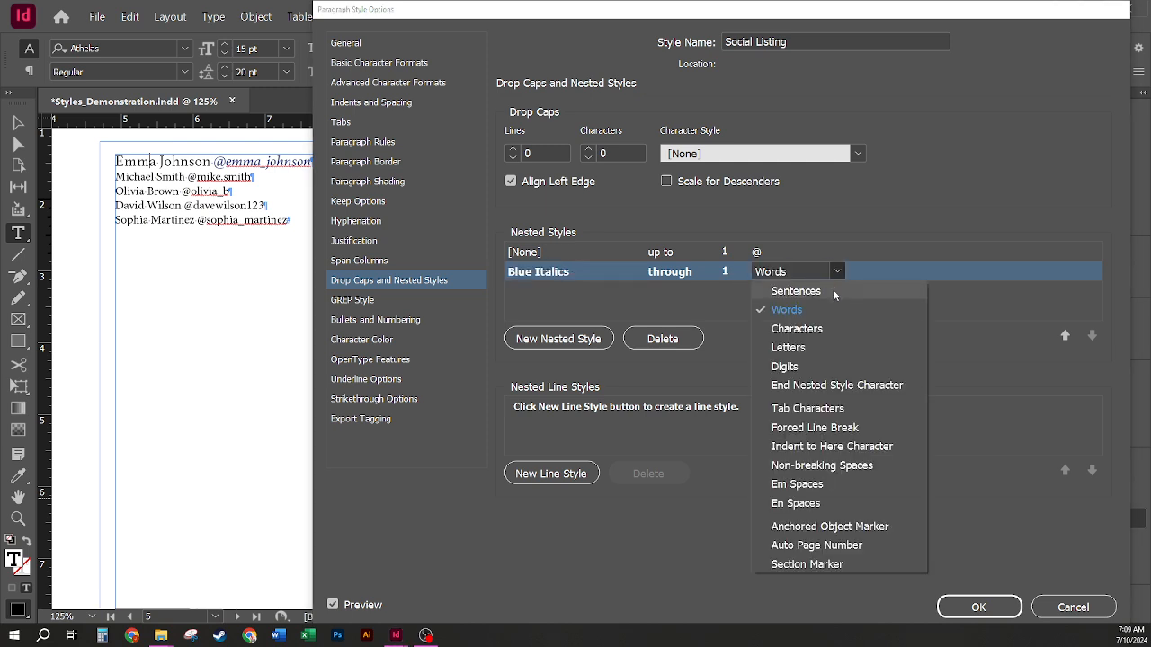
pyautogui.click(833, 289)
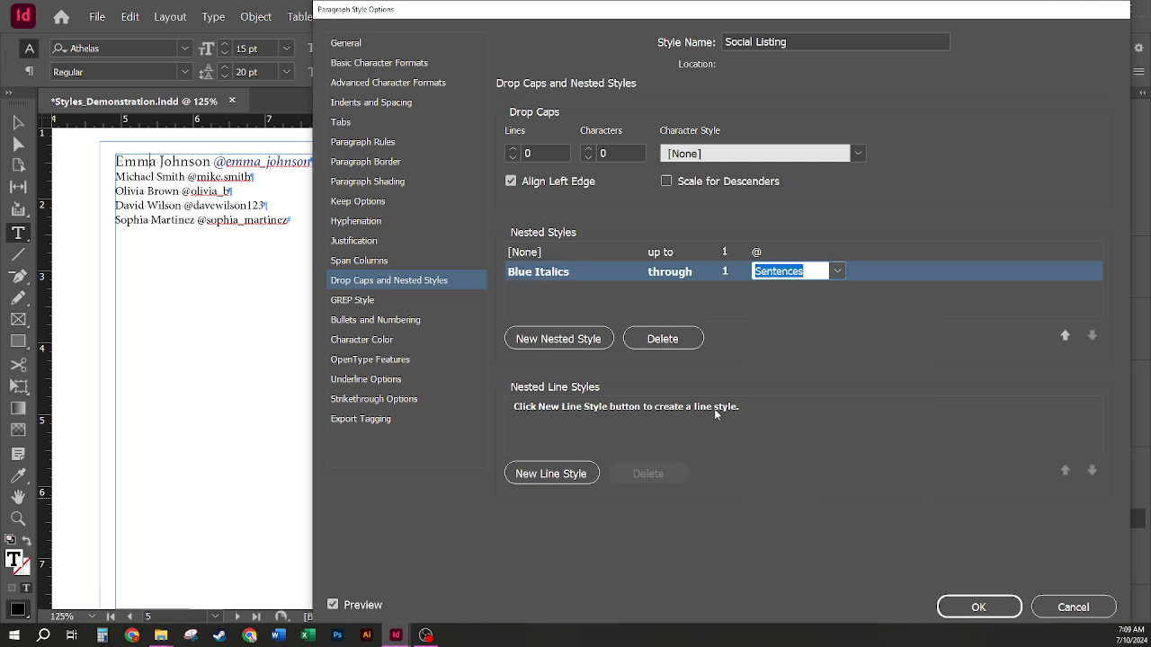
pyautogui.click(978, 607)
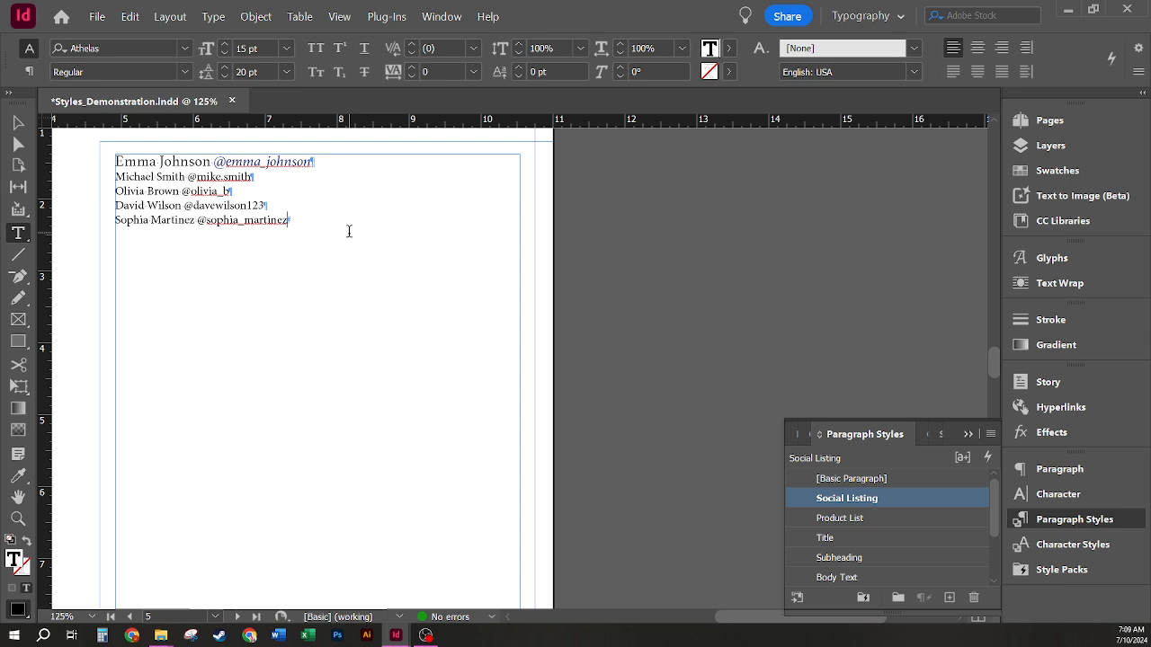
# Step: Apply the Social Listing paragraph style to all five name lines and leave text editing with the Selection tool
pyautogui.moveTo(349, 231); pyautogui.dragTo(106, 155)
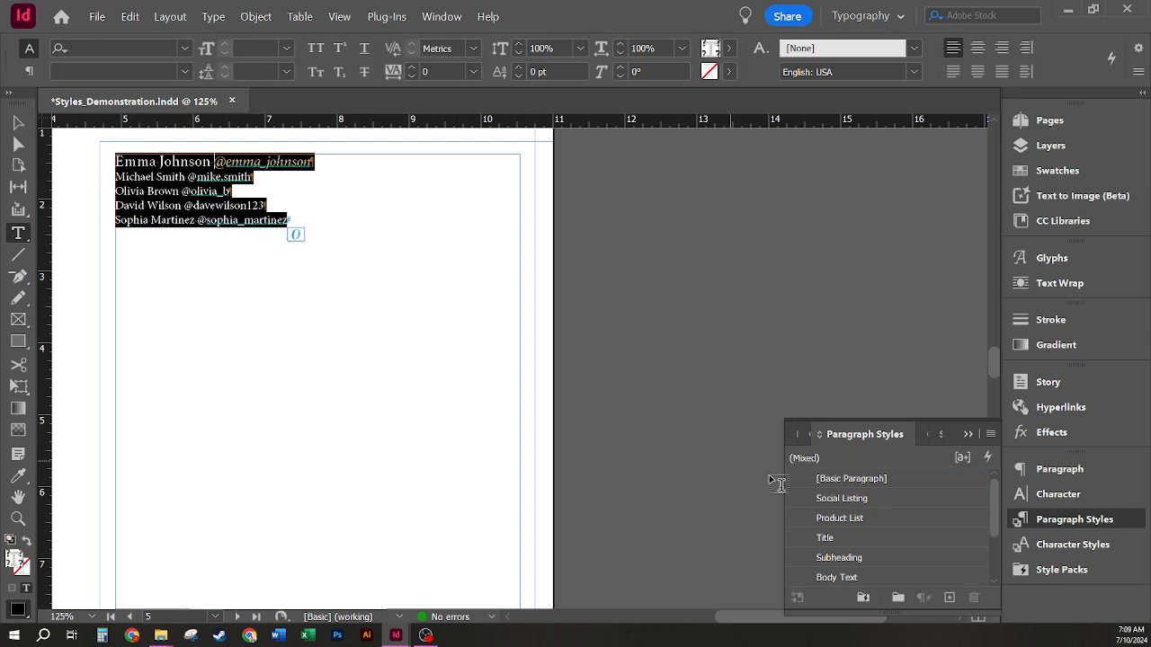
pyautogui.rightClick(880, 500)
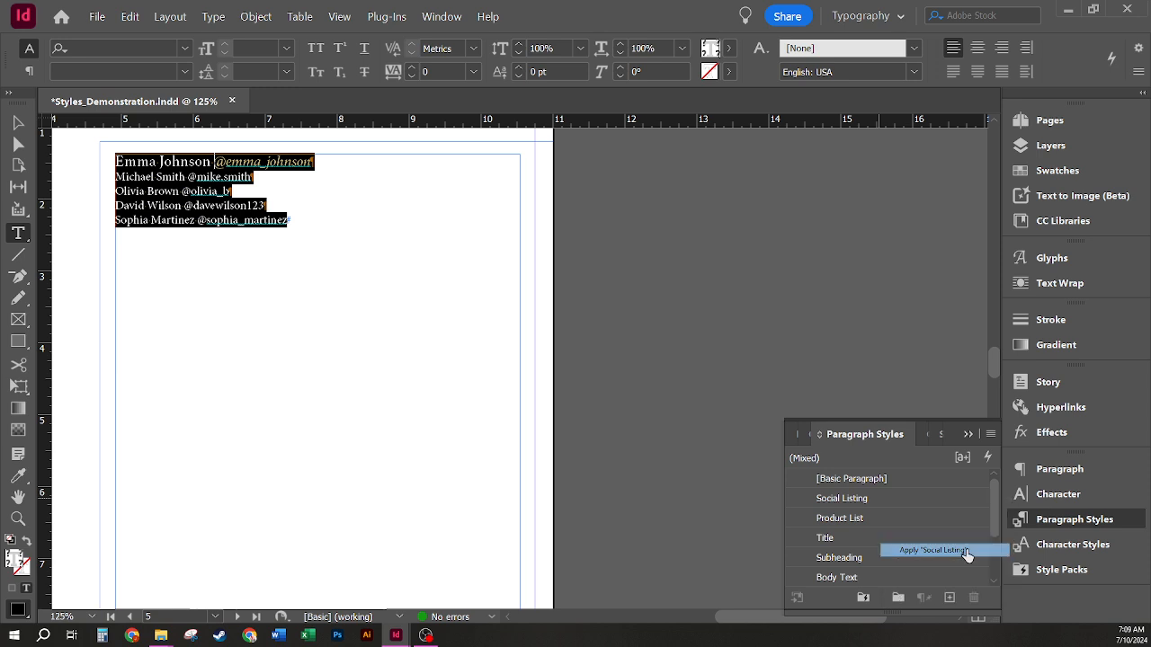
pyautogui.click(968, 551)
pyautogui.click(315, 277)
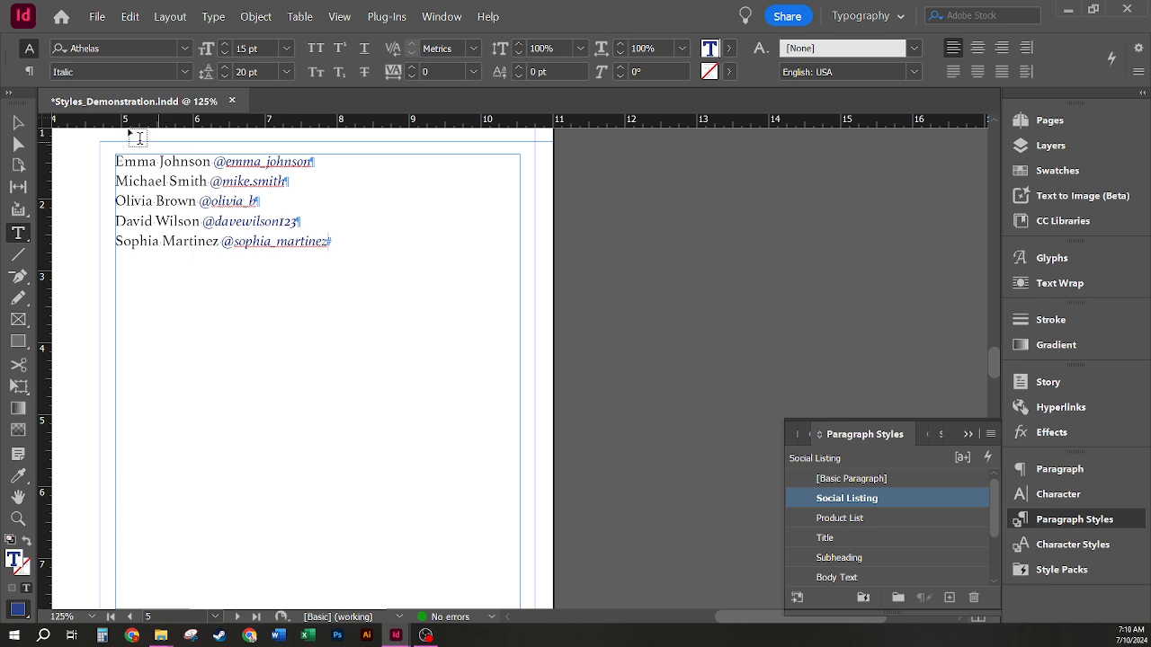
pyautogui.click(17, 123)
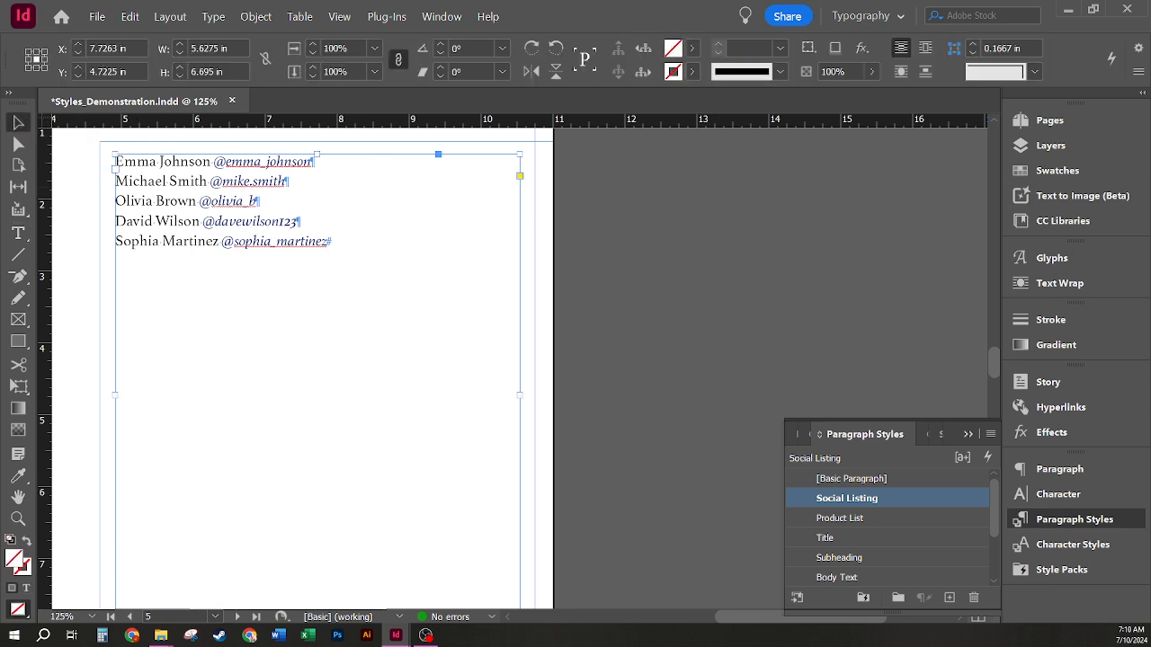